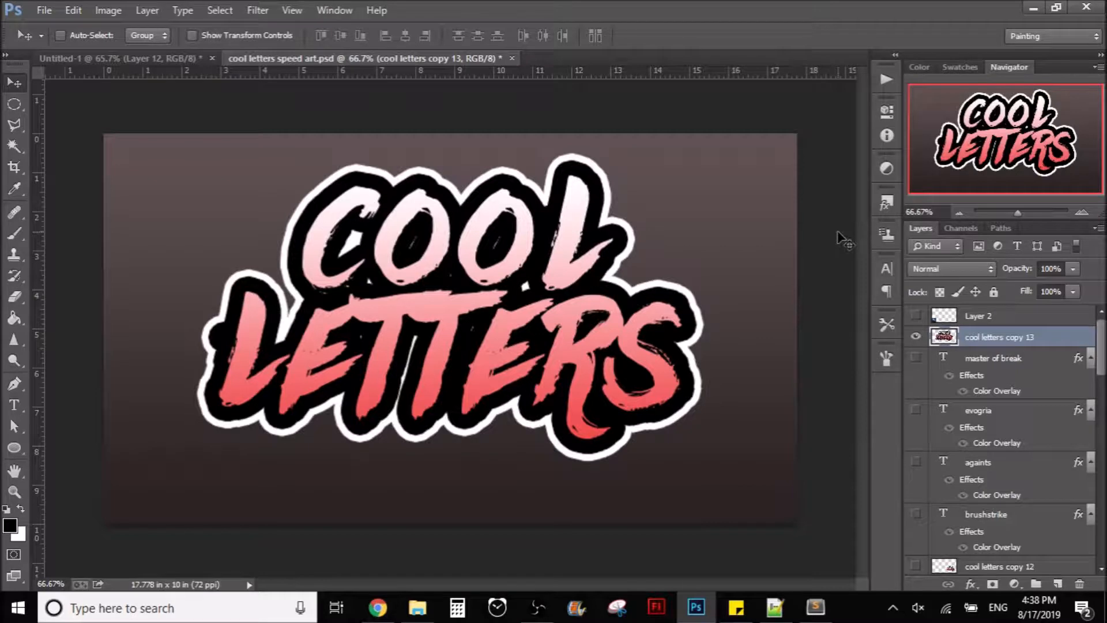
- Hide the finished cool letters copy 13 artwork and examine the smaller lettering samples and their layers
scroll(1041, 397, "down", 5)
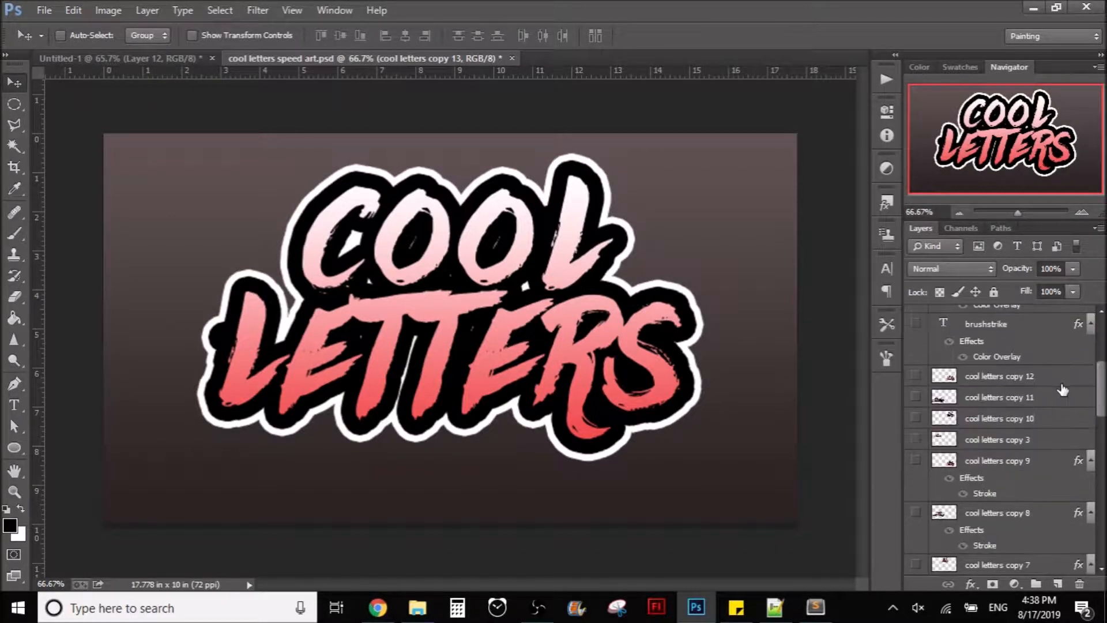
scroll(1040, 397, "down", 1)
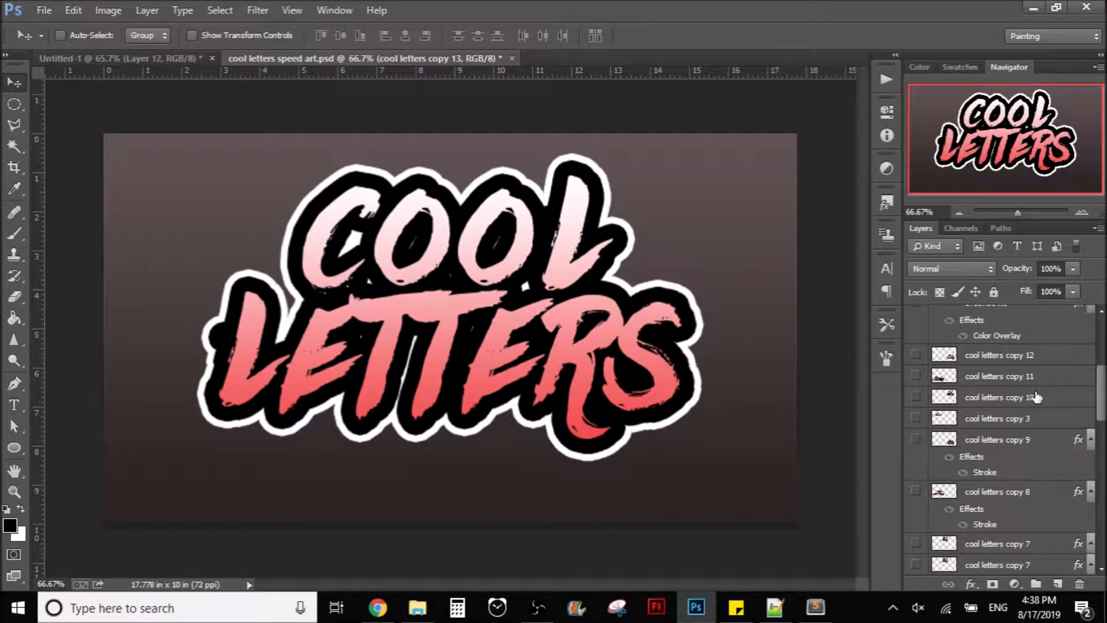
scroll(1036, 397, "up", 1)
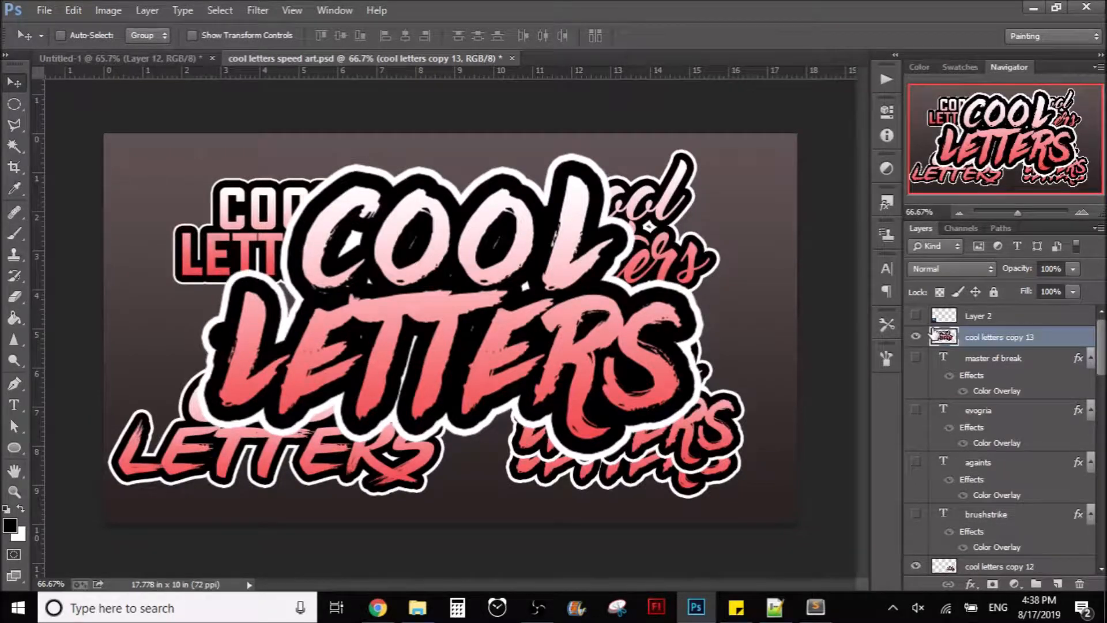
left_click(915, 337)
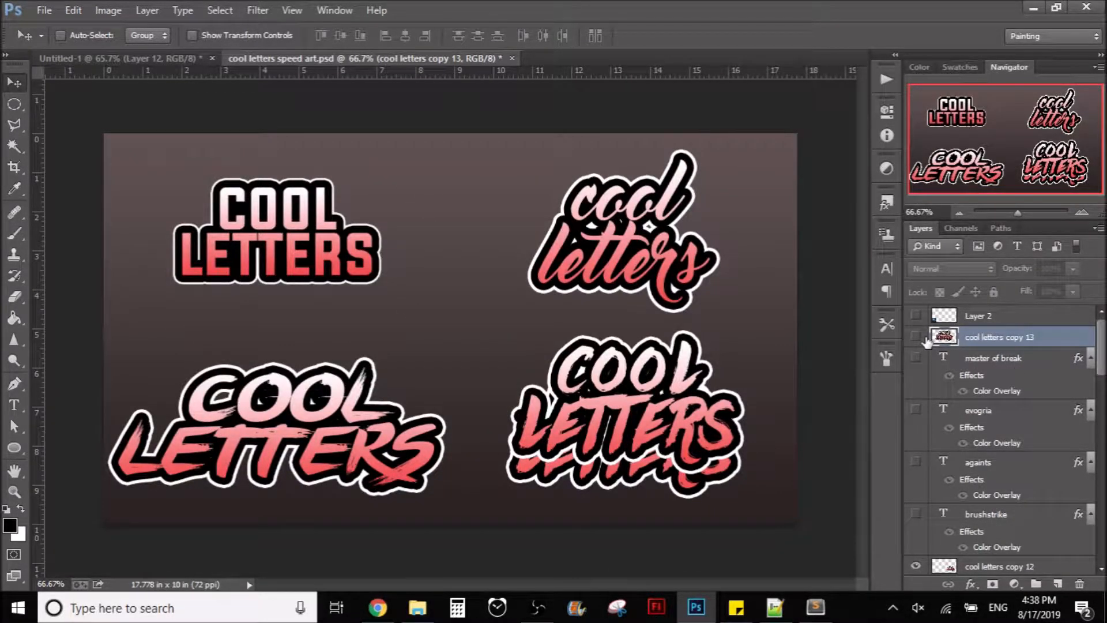
scroll(916, 404, "down", 2)
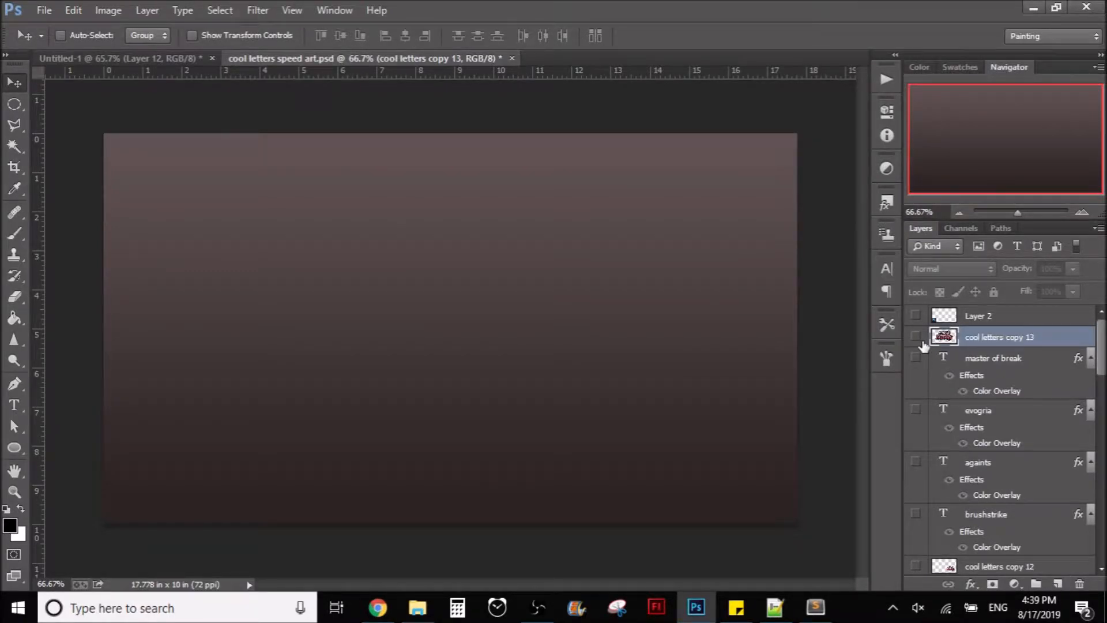
- Add a new empty layer above cool letters copy 13 and leave the finished artwork hidden
left_click(915, 336)
key("ctrl+shift+alt+n")
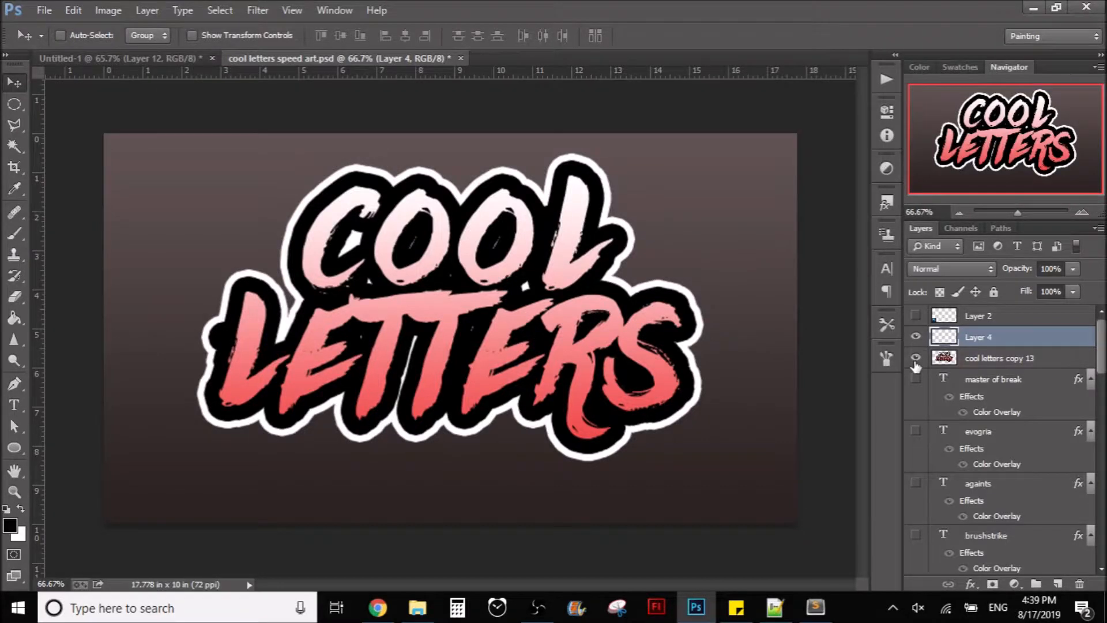
left_click(915, 358)
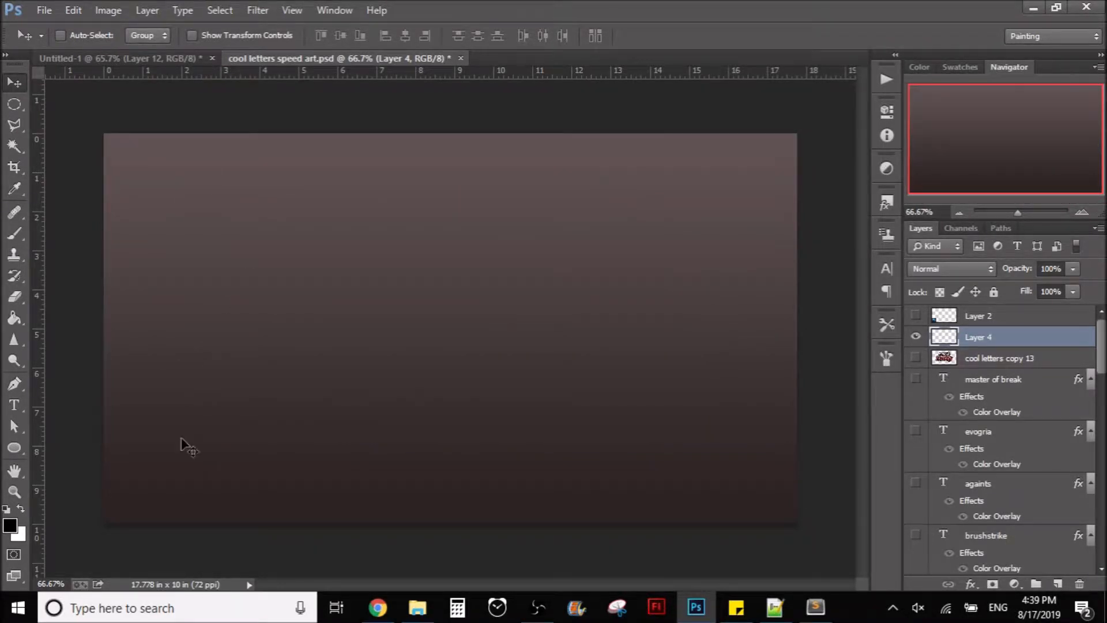
- Add the red, centred two-line text "cool letters" in the Evogria font at 41.16 pt
key("t")
left_click(541, 36)
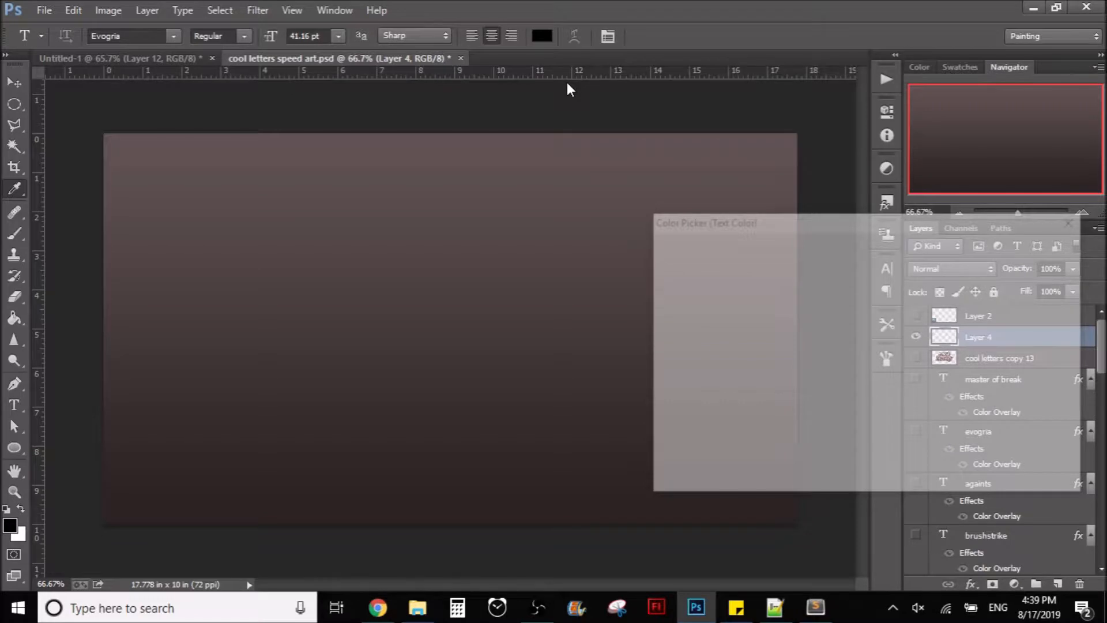
left_click(1003, 253)
left_click(472, 381)
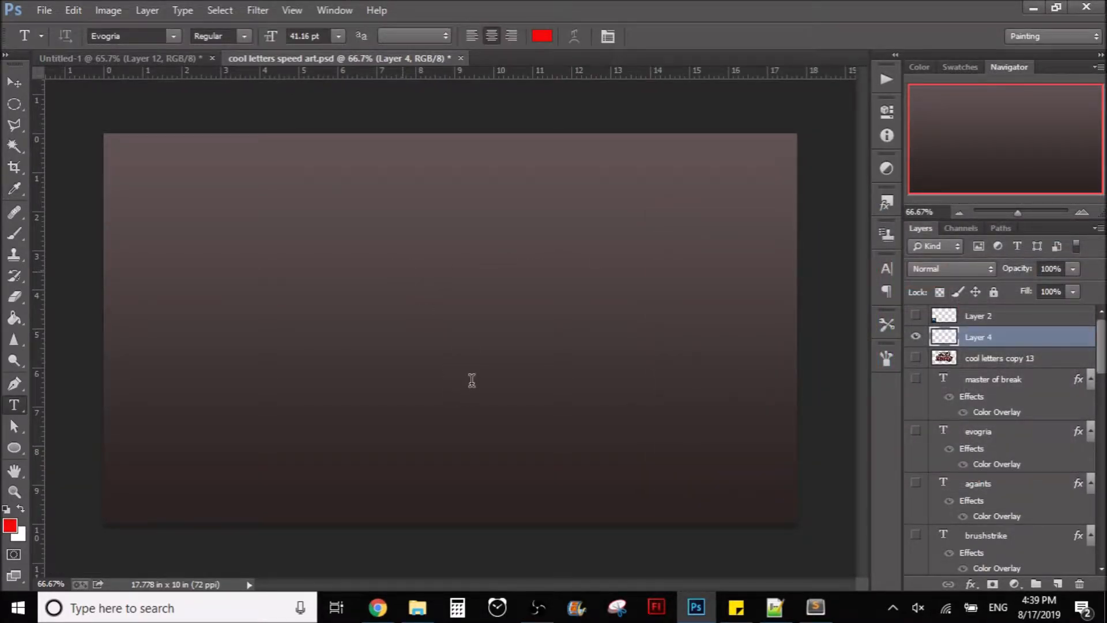
type("cool")
key("Return")
type("le")
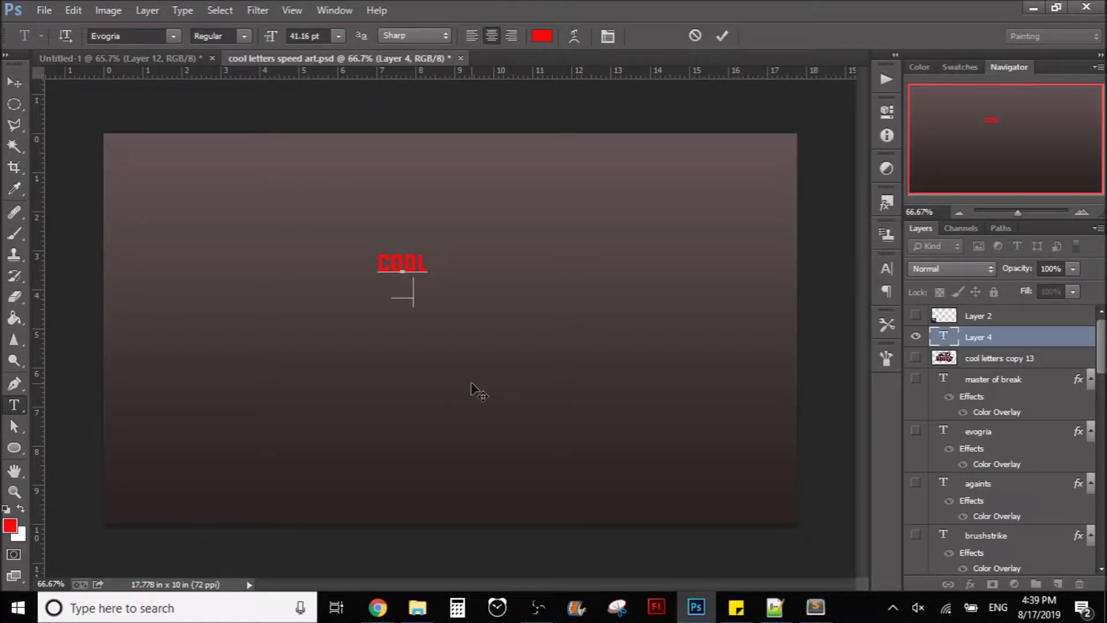
- Reposition the cool letters text and scale it up to about 148 pt near the middle of the canvas
left_click_drag(413, 292, 586, 455)
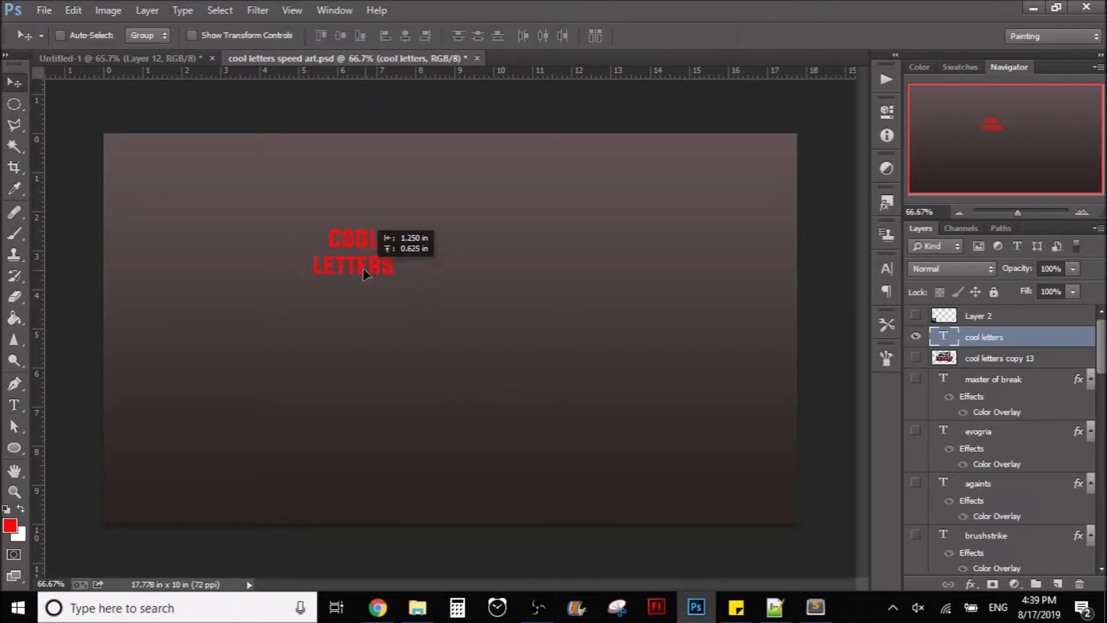
key("ctrl+t")
key("Return")
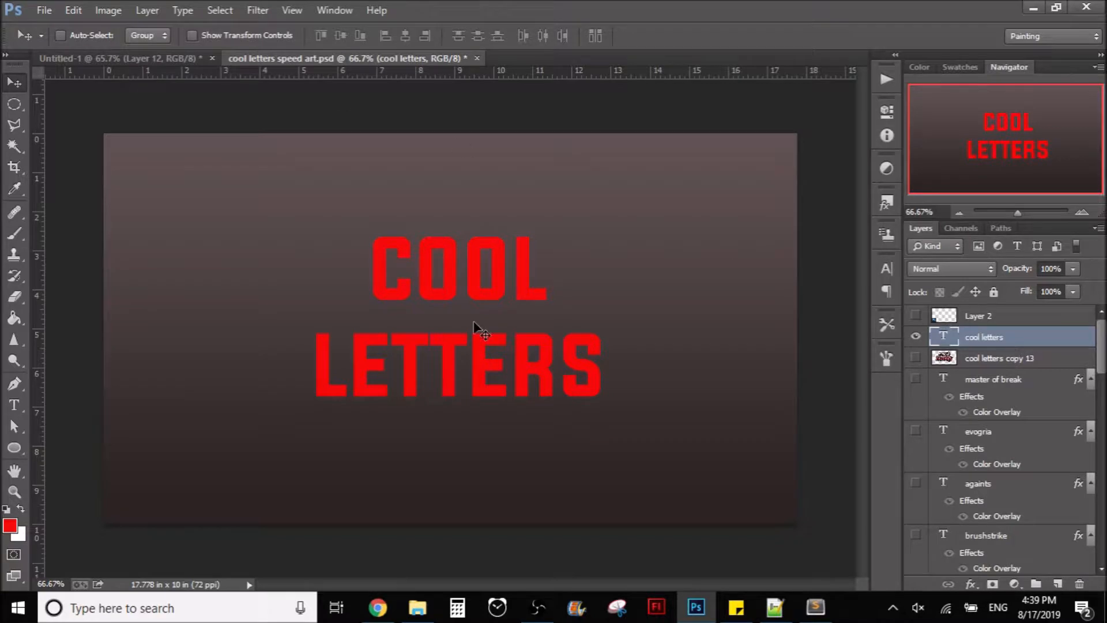
- Briefly show the finished cool letters copy 13 artwork to compare it with the new text, and hide it again
left_click(1008, 358)
left_click(916, 358)
left_click(915, 358)
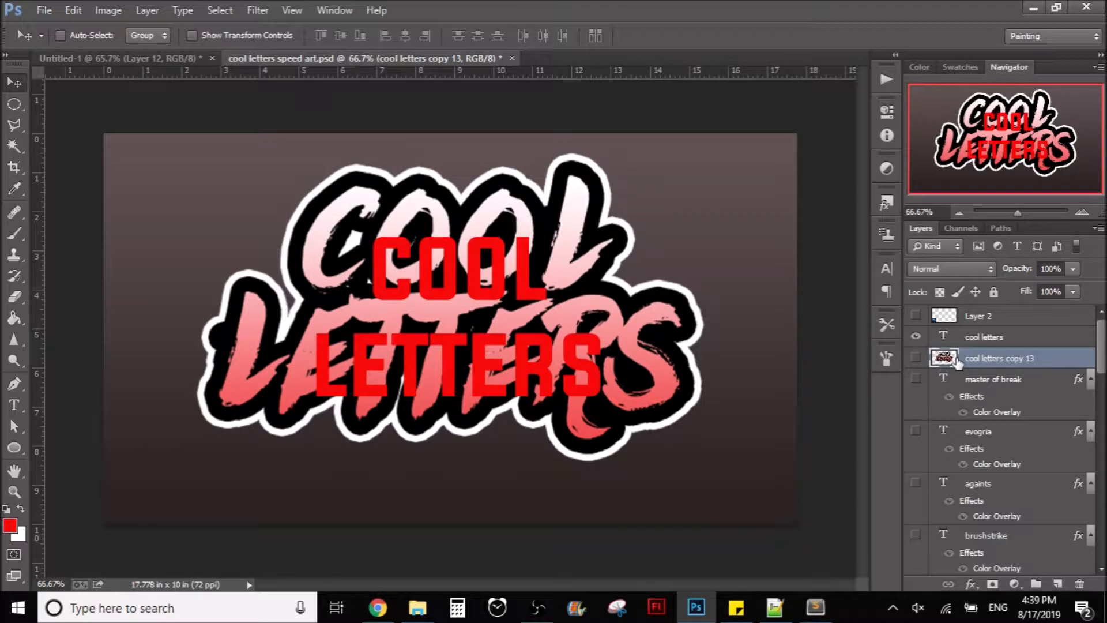
- Try the BRUSHSTRIKE font on the whole cool letters text, and set the font to Againts
double_click(943, 337)
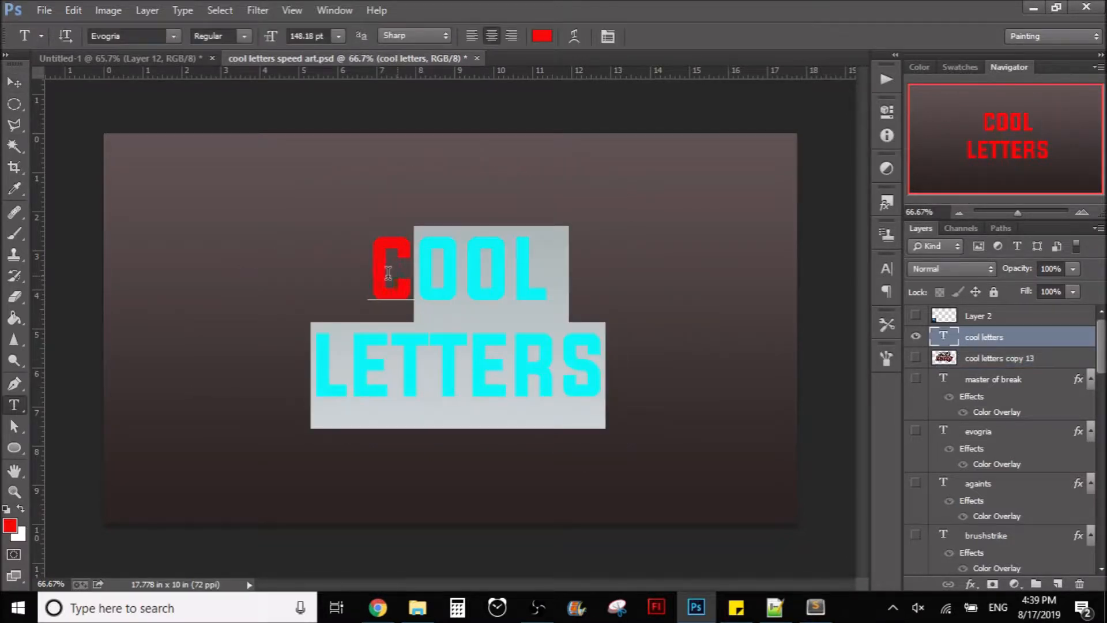
left_click(130, 37)
type("Brush Script MT")
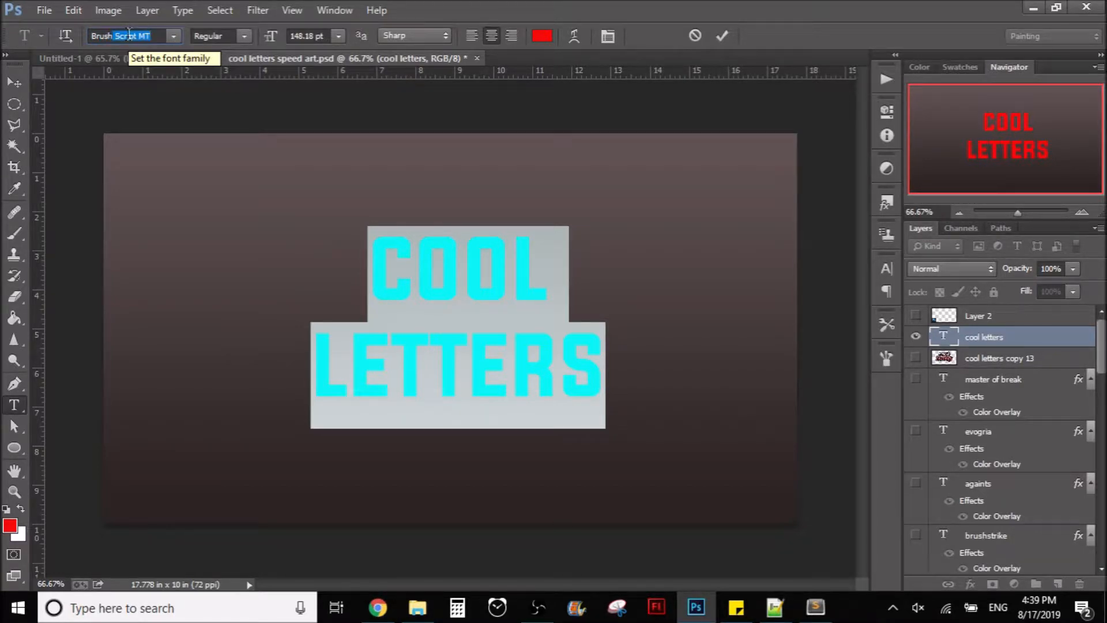
left_click(173, 35)
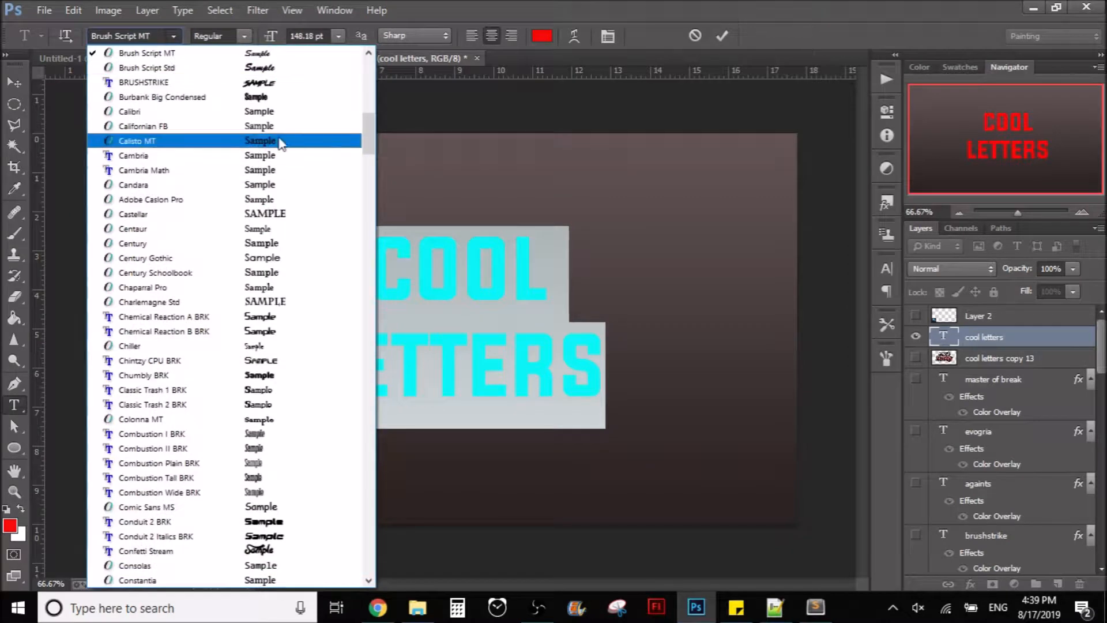
left_click(267, 83)
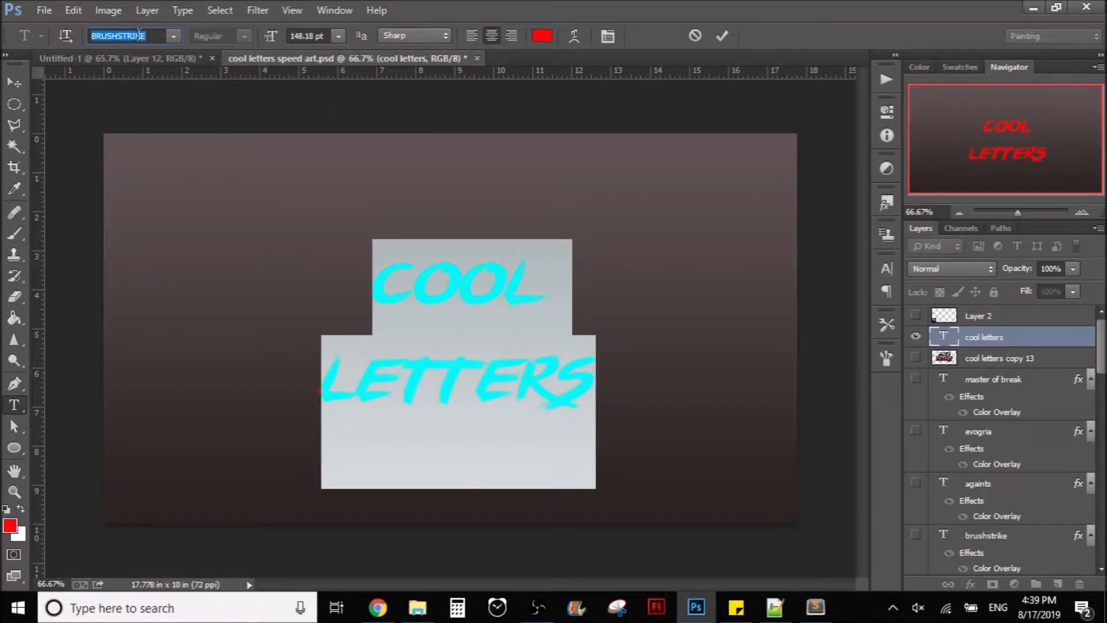
key("Up")
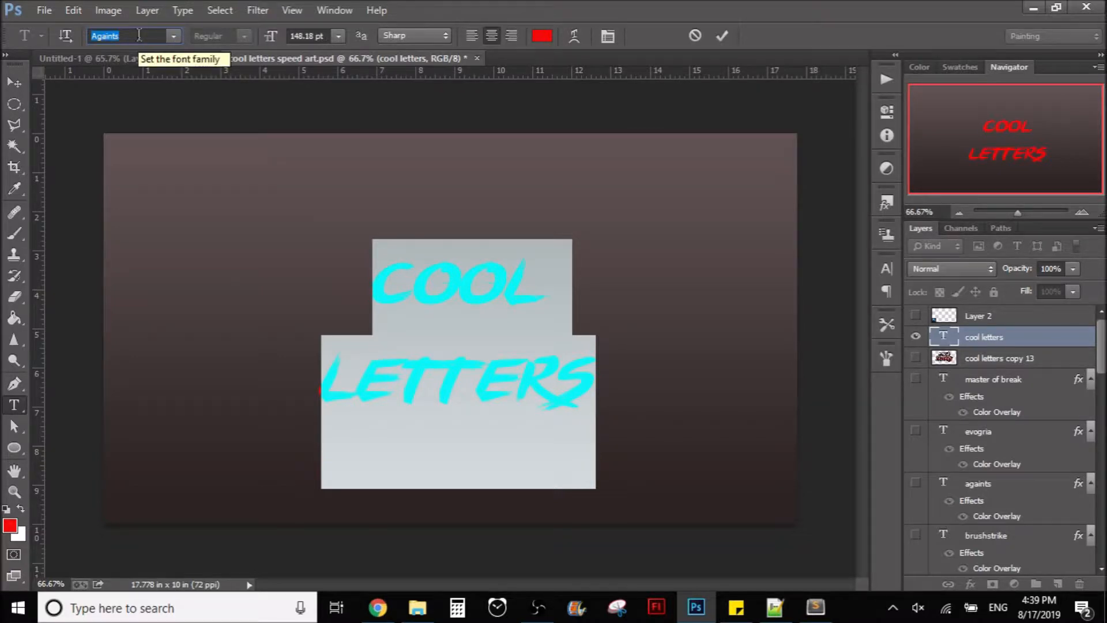
key("Return")
left_click(988, 345)
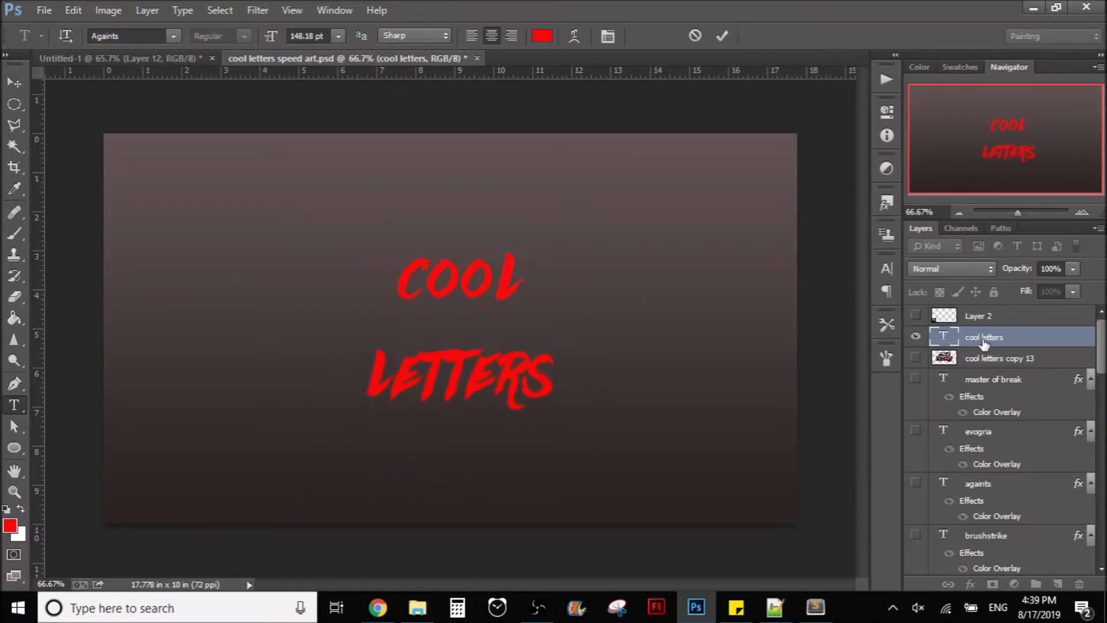
- Scale the cool letters text to about 184% and move it towards the centre of the canvas
left_click(14, 83)
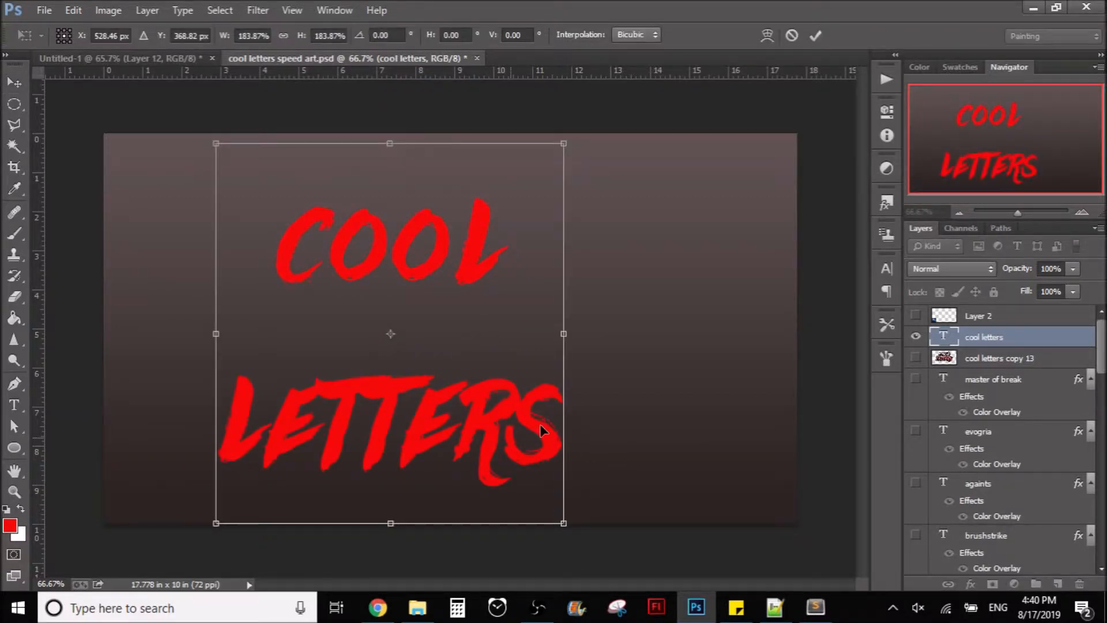
left_click_drag(509, 438, 577, 411)
key("Return")
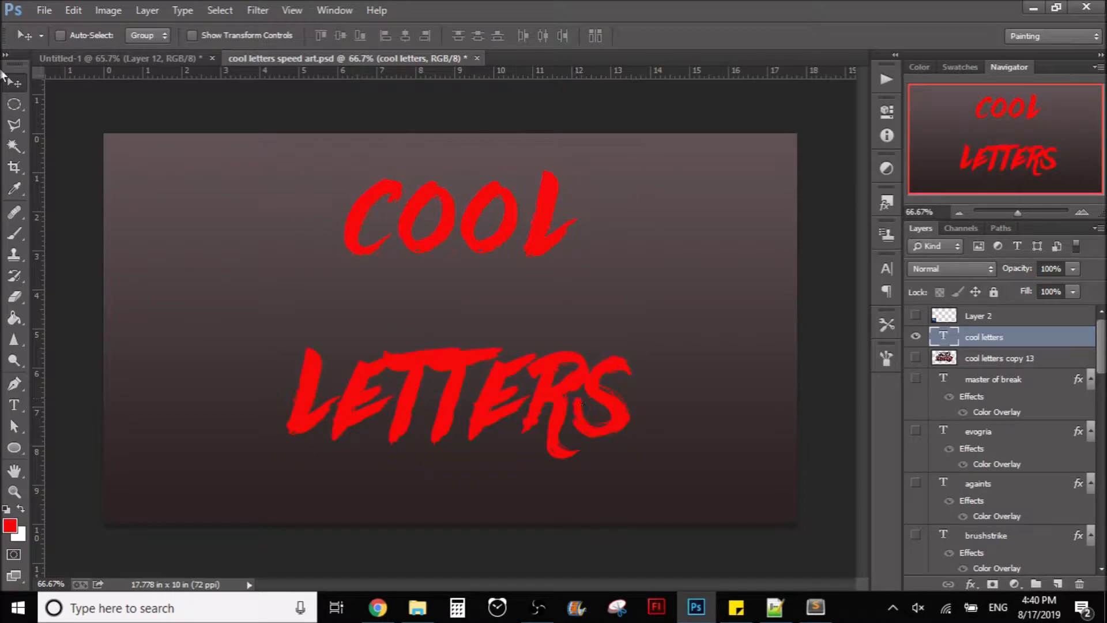
- Try to move only the word COOL of the text layer using a rectangular marquee selection
left_click(16, 108)
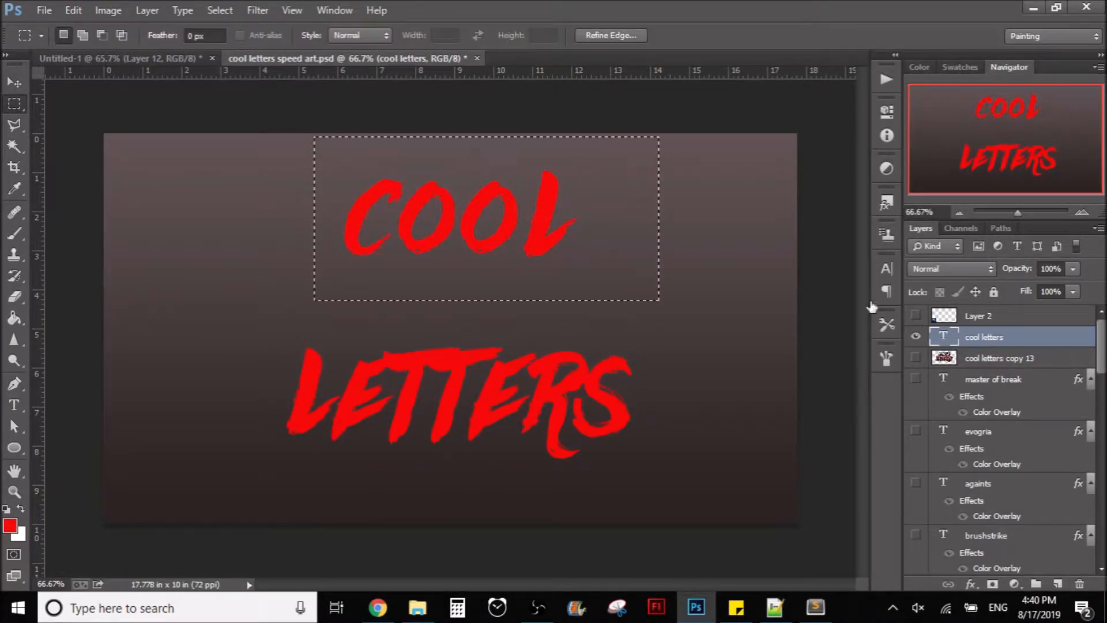
left_click(742, 283)
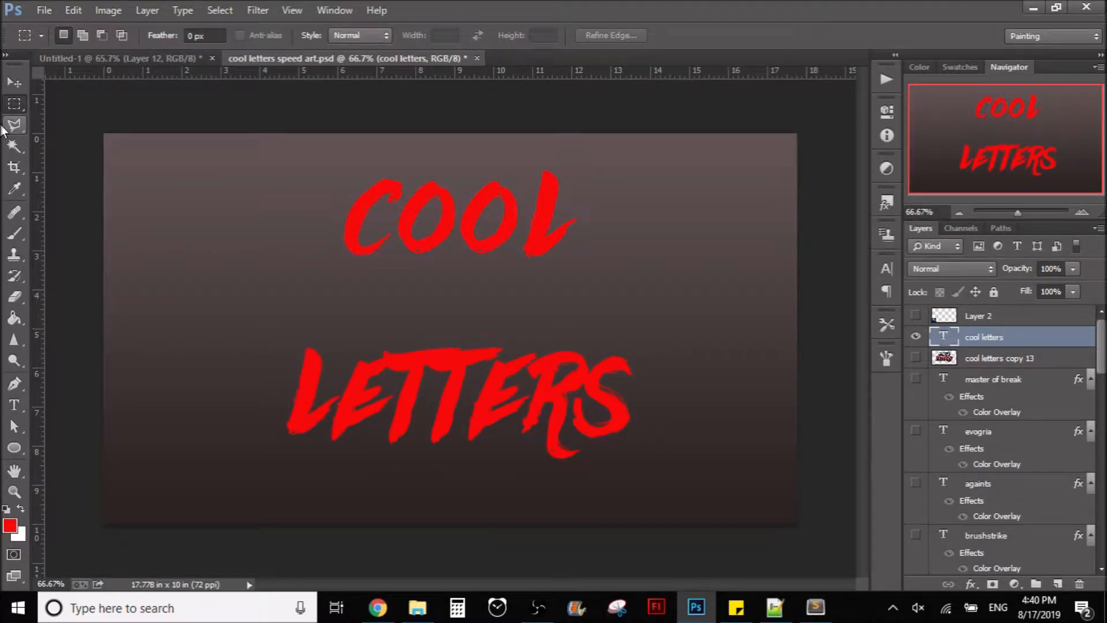
key("v")
left_click_drag(377, 240, 517, 195)
left_click(15, 103)
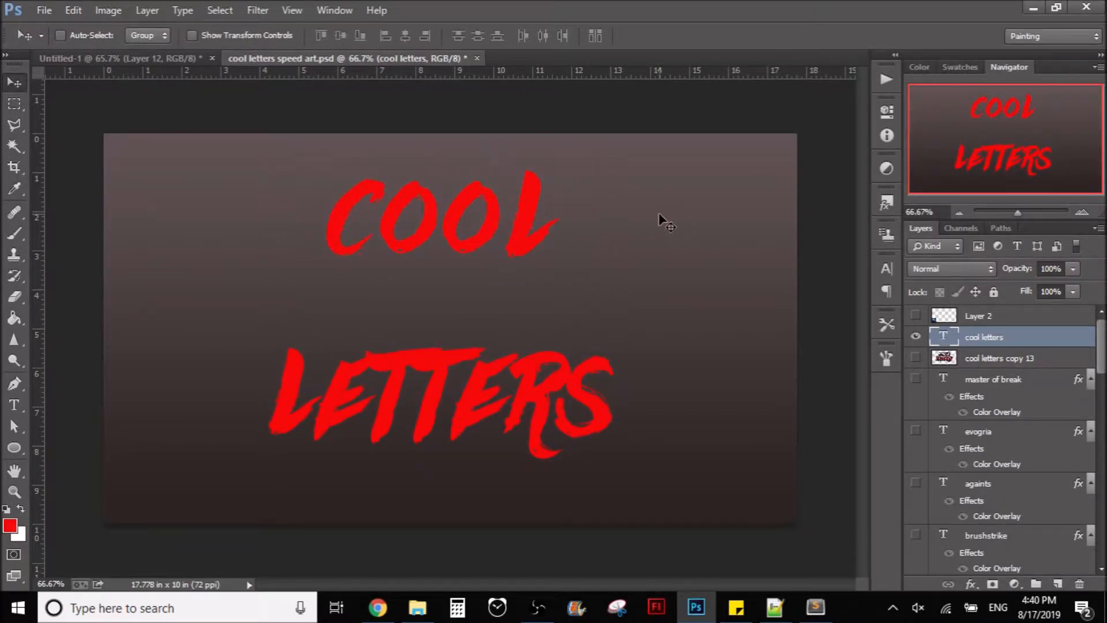
left_click(536, 608)
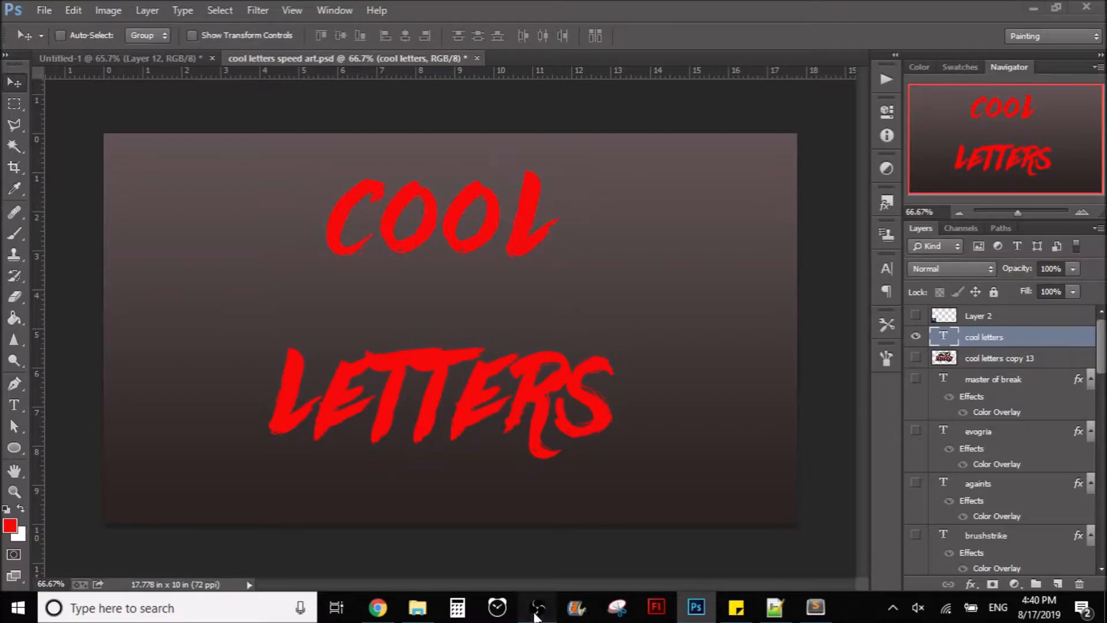
left_click(536, 614)
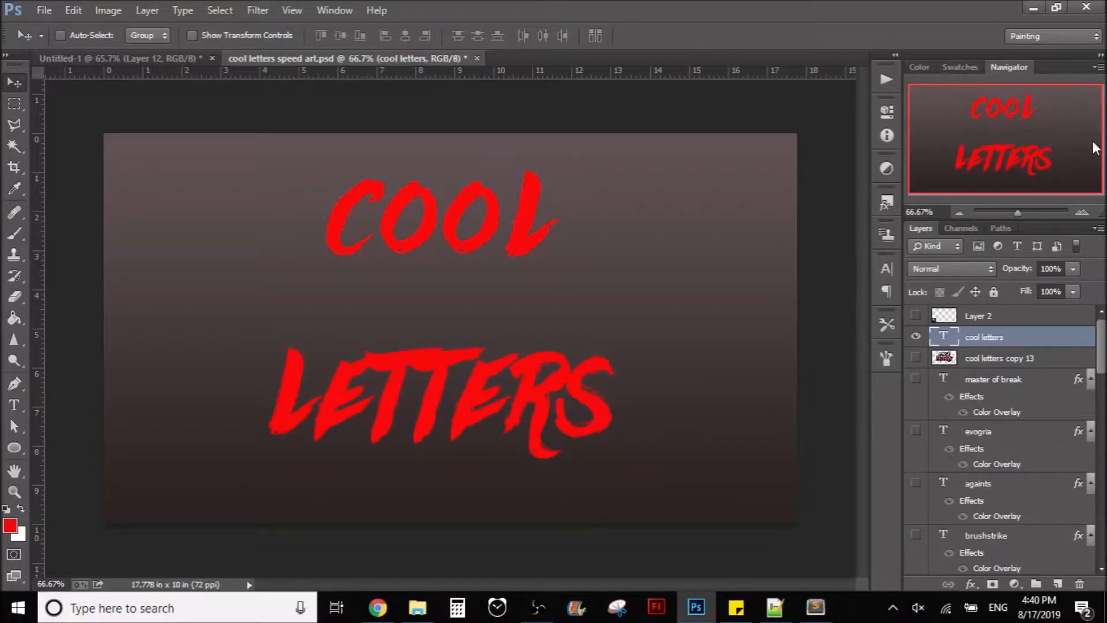
- Rasterize the cool letters text layer
right_click(1014, 341)
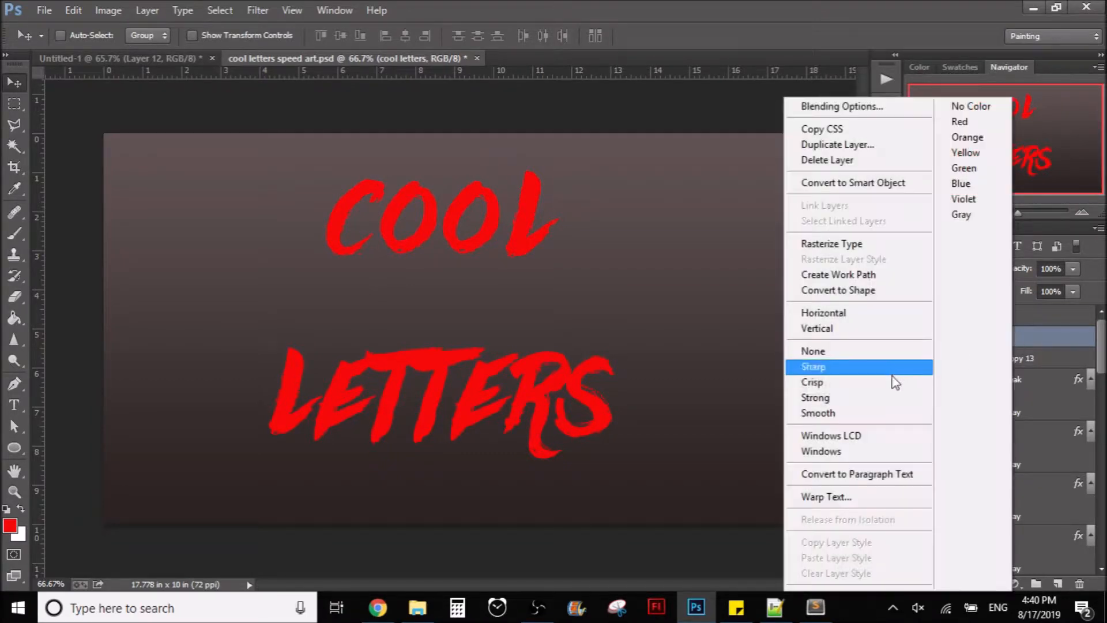
left_click(865, 244)
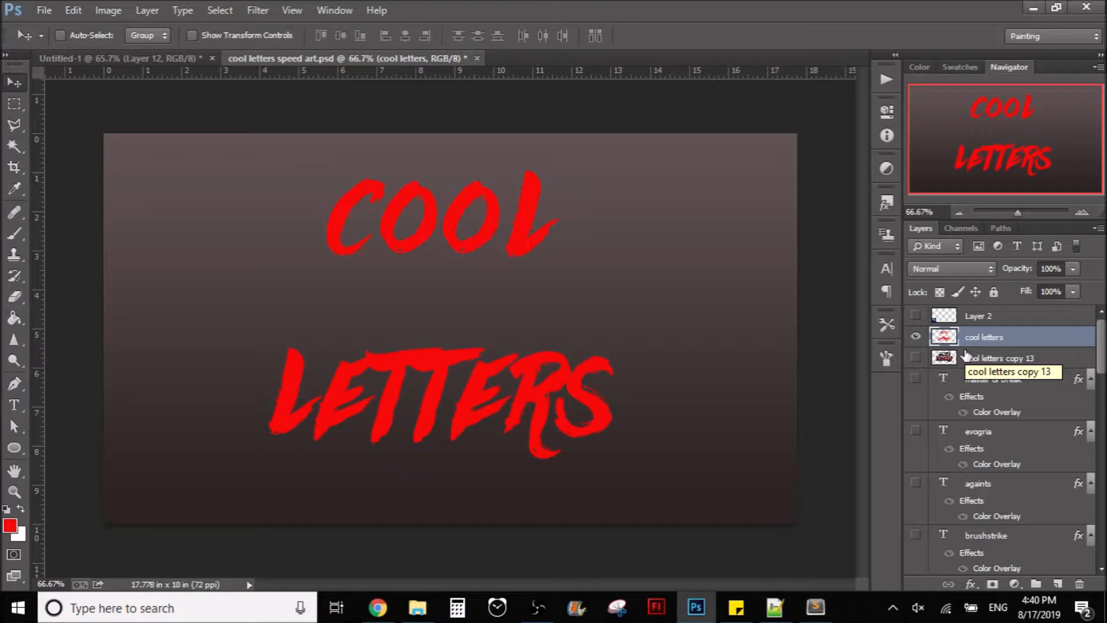
left_click(14, 404)
left_click_drag(526, 400, 339, 369)
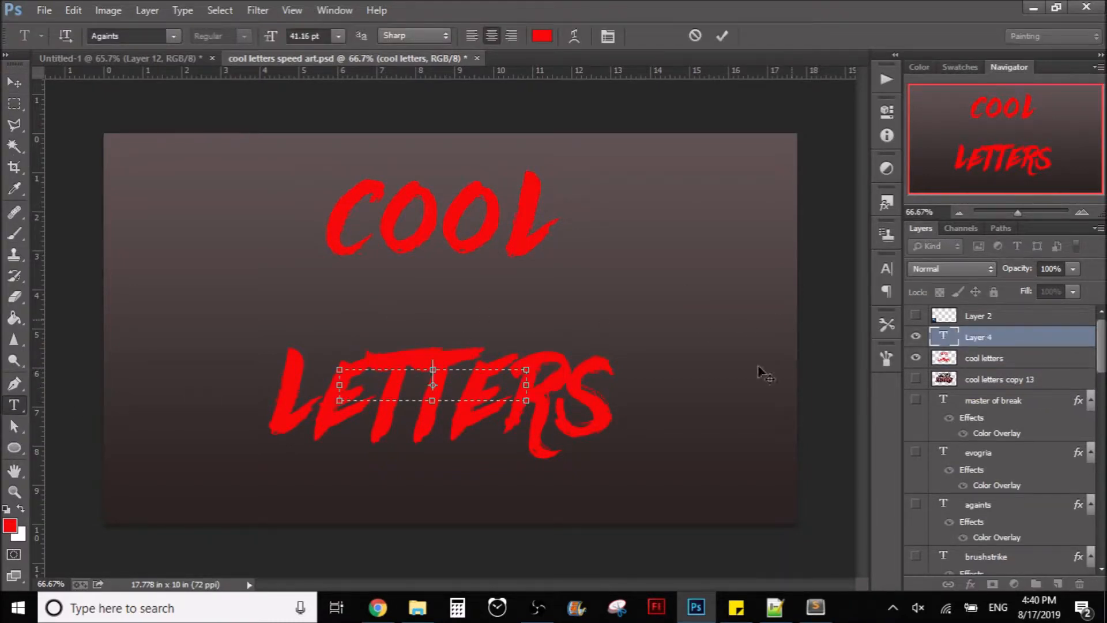
left_click(1027, 350)
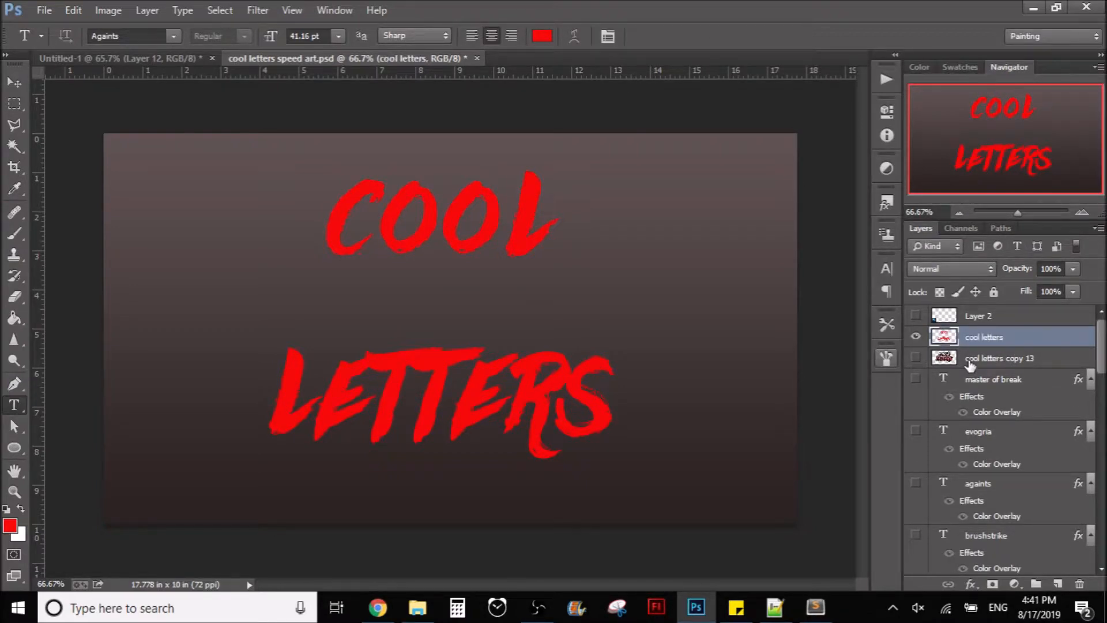
- Move the marquee-selected word COOL about 2 in down and slightly right so it sits just above LETTERS, and deselect it
key("v")
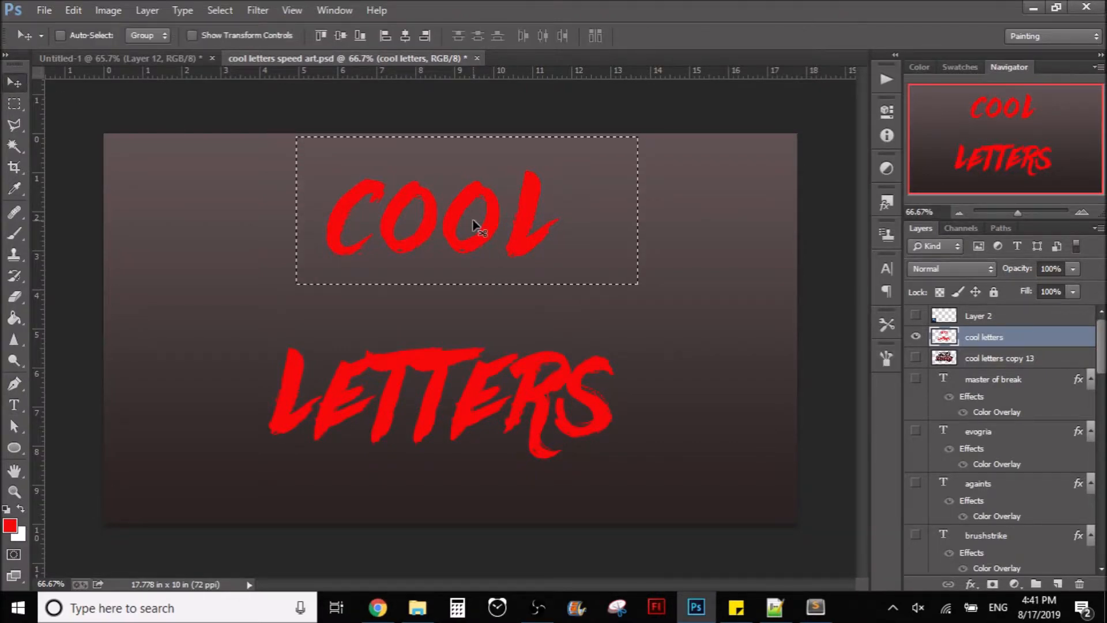
left_click_drag(472, 229, 485, 308)
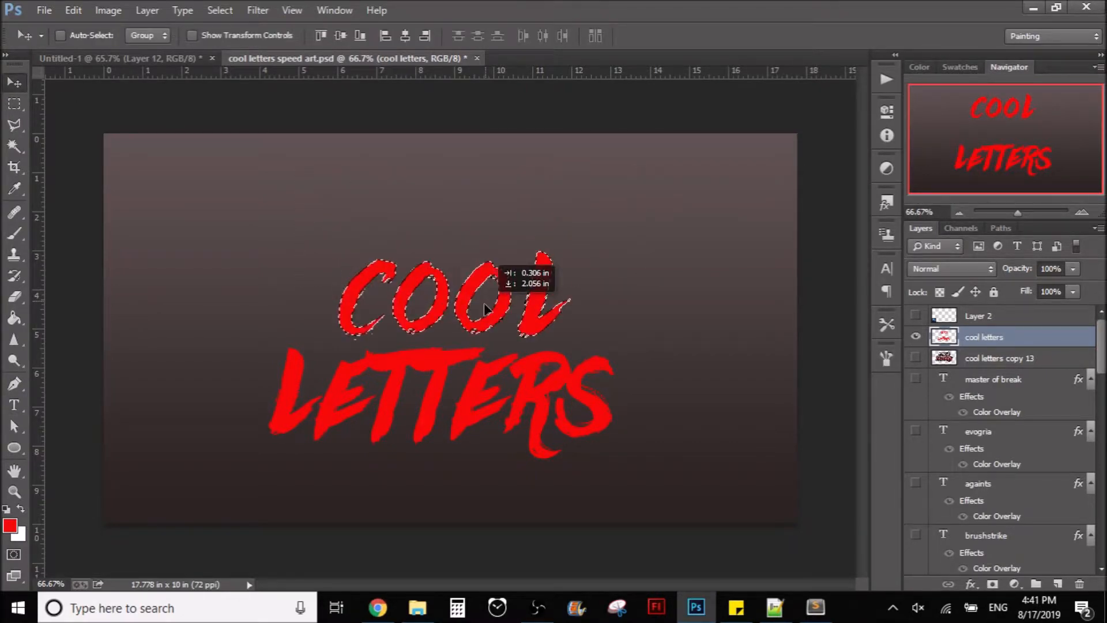
left_click_drag(485, 303, 485, 302)
mouse_move(499, 324)
left_mouse_down()
mouse_move(504, 297)
mouse_move(501, 332)
left_mouse_up()
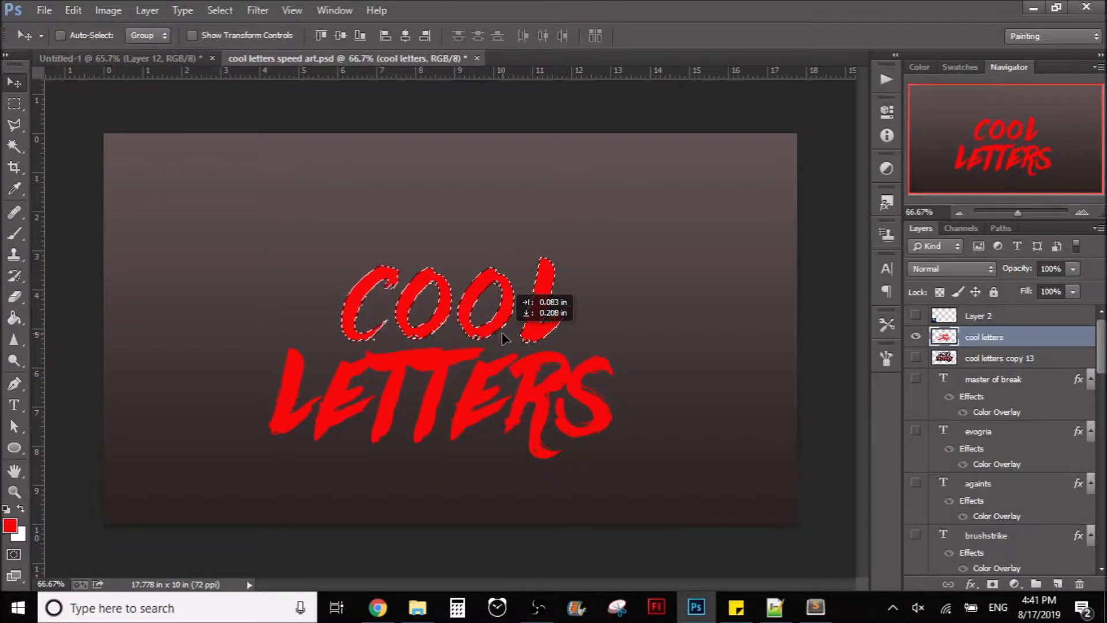
left_click_drag(502, 332, 502, 332)
key("ctrl+d")
- Enlarge the COOL LETTERS lettering proportionally to about 11 in wide and reposition it around the middle of the canvas
left_click_drag(441, 384, 394, 309)
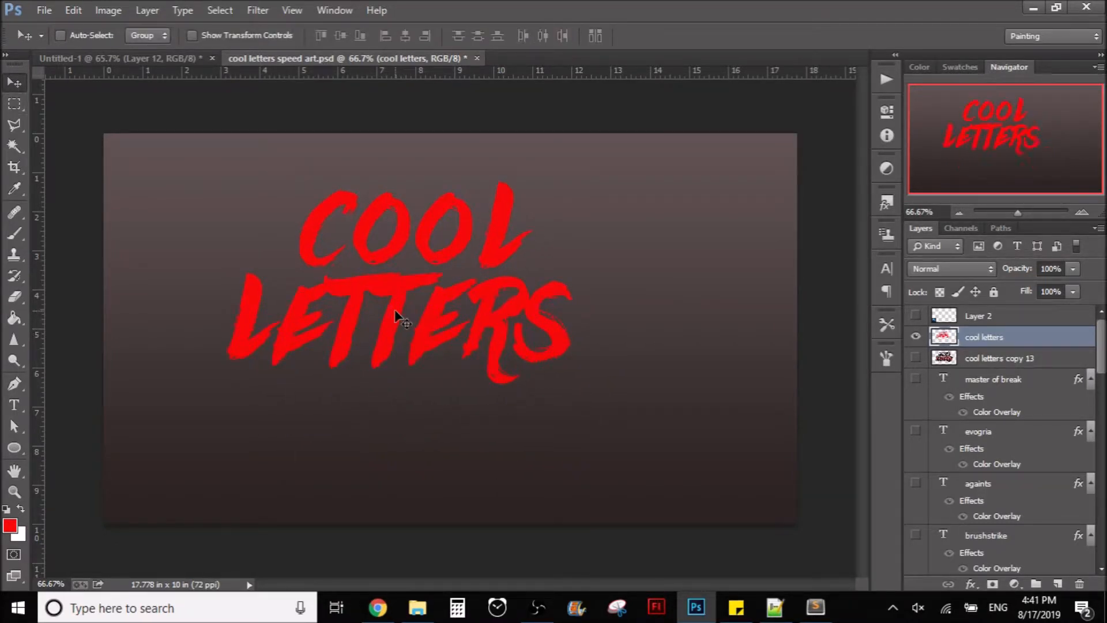
key("ctrl+t")
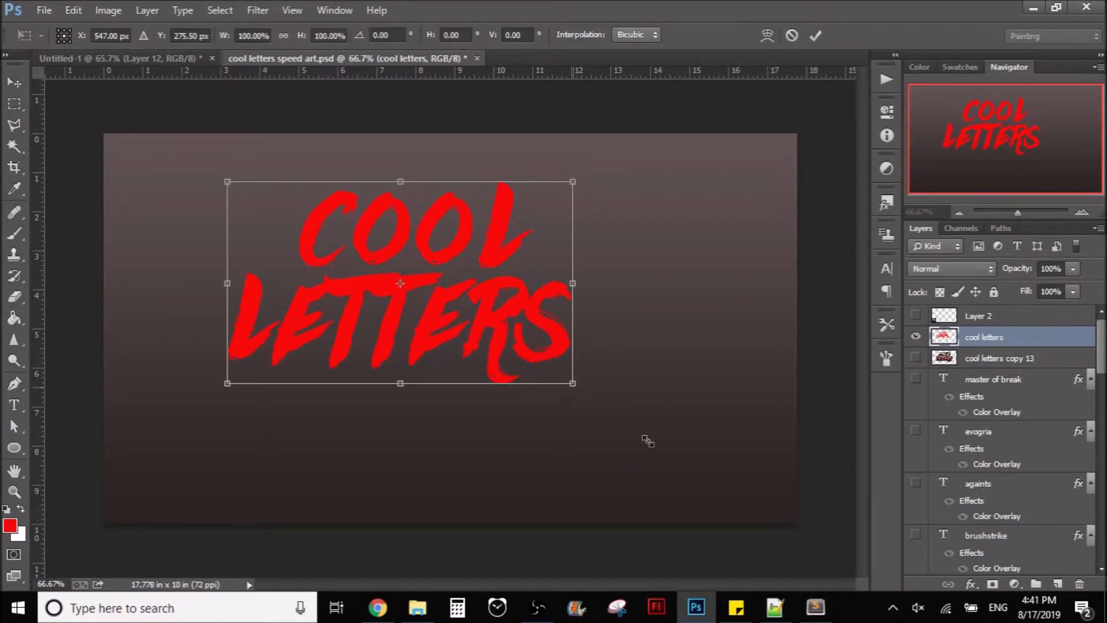
left_click_drag(572, 384, 648, 441)
key("Return")
left_click_drag(596, 411, 603, 429)
left_click_drag(604, 428, 600, 427)
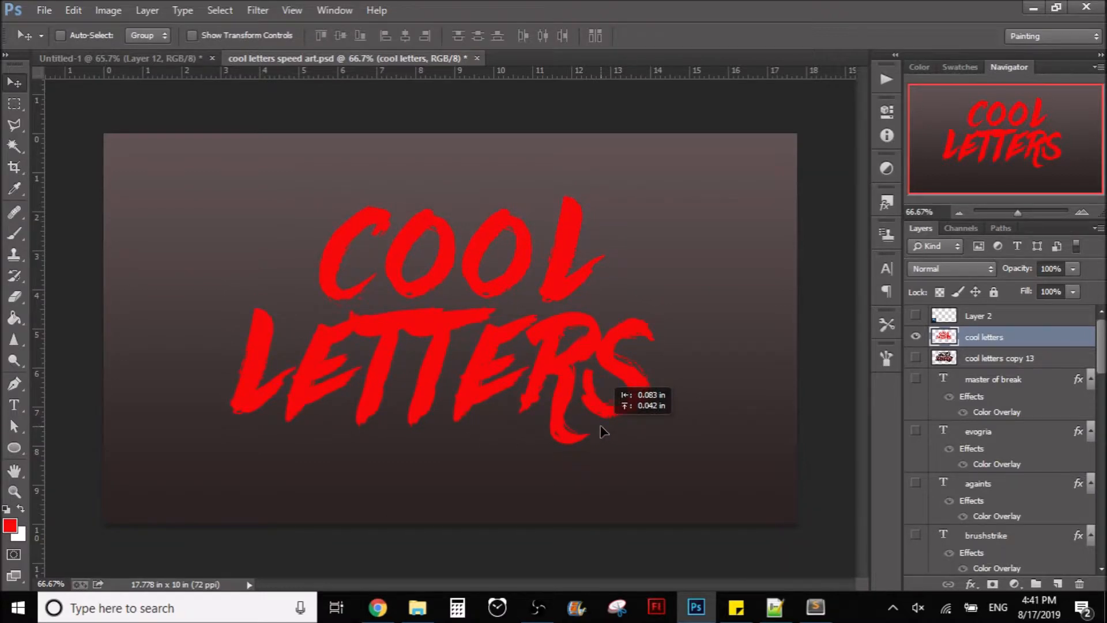
left_click_drag(600, 425, 594, 422)
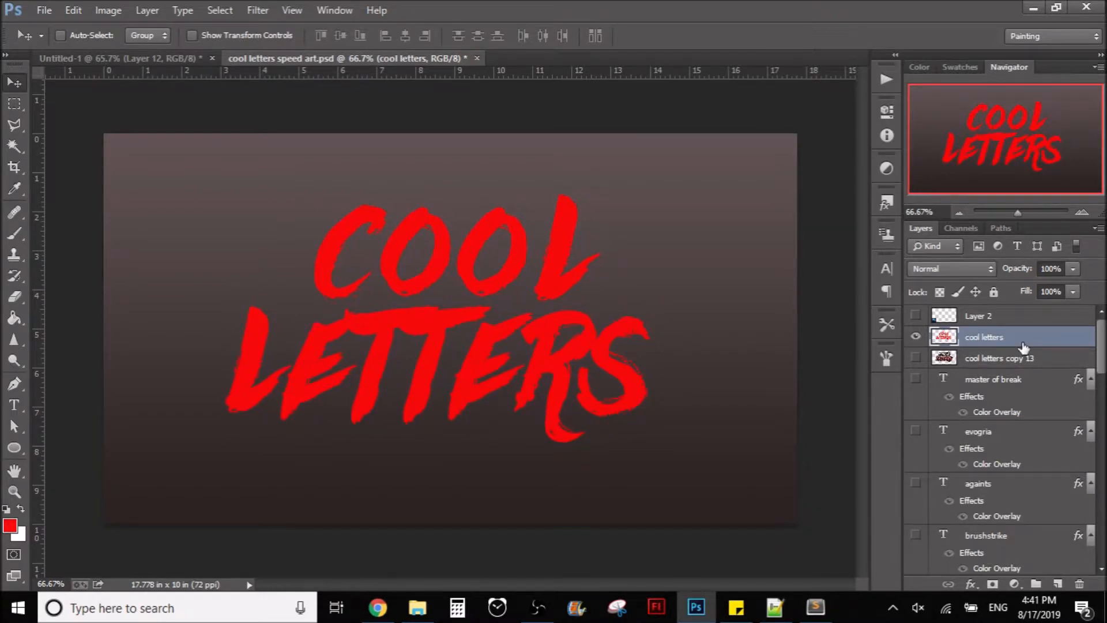
- Add a black outside Stroke of 27 px at 100% opacity to the cool letters layer
double_click(1023, 347)
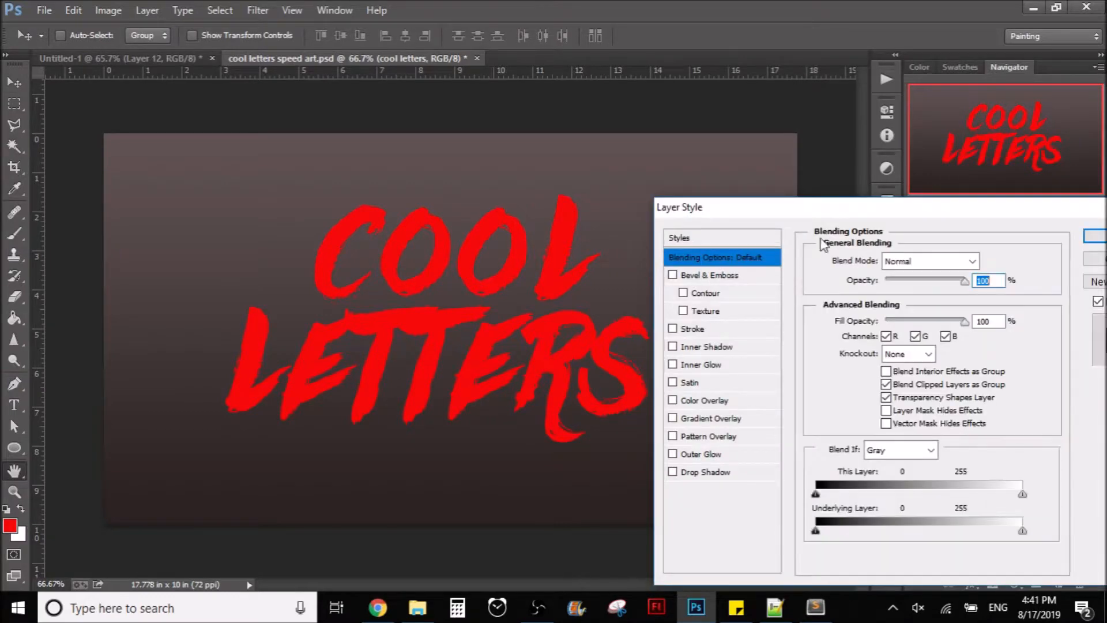
mouse_move(829, 203)
left_mouse_down()
mouse_move(667, 130)
mouse_move(884, 136)
mouse_move(757, 118)
mouse_move(784, 142)
mouse_move(823, 136)
left_mouse_up()
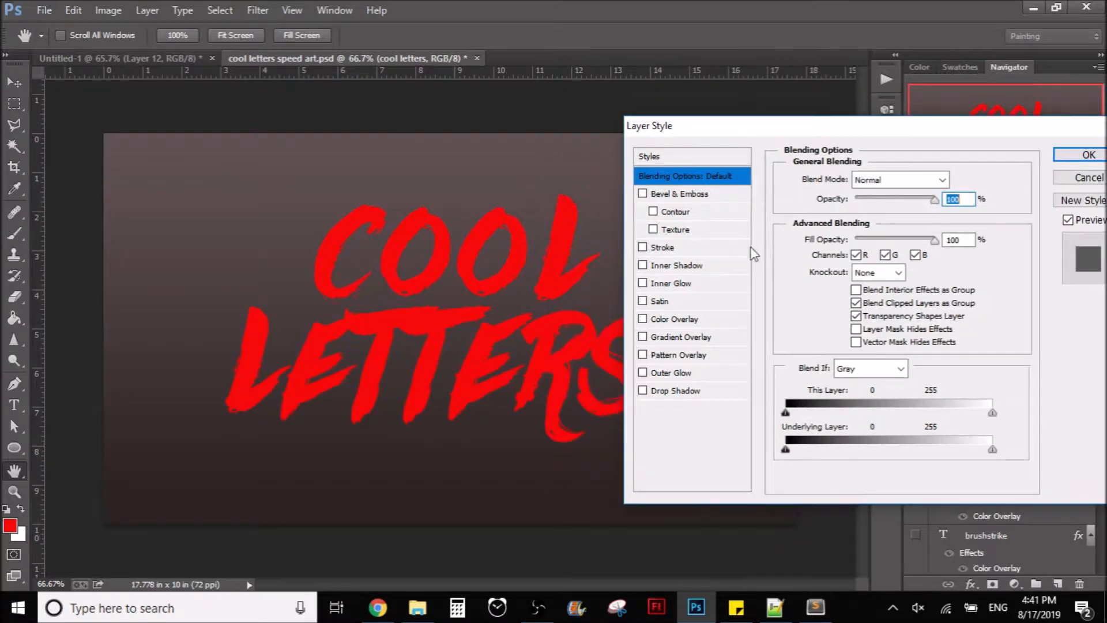
left_click(663, 247)
mouse_move(843, 176)
left_mouse_down()
mouse_move(867, 183)
mouse_move(855, 182)
left_mouse_up()
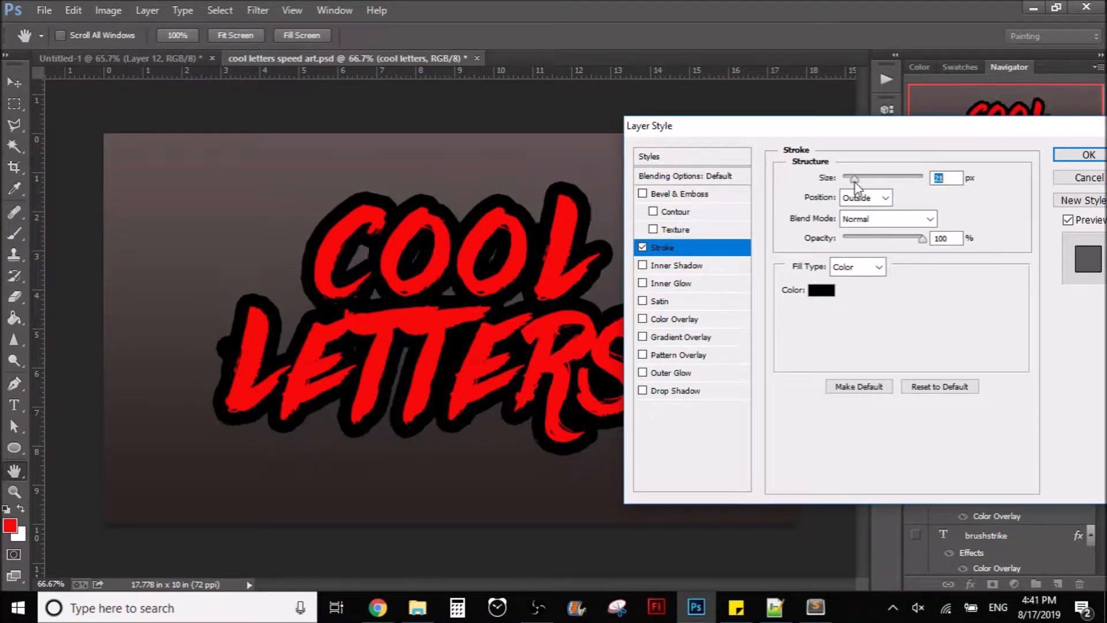
left_click_drag(855, 182, 856, 182)
left_click_drag(963, 141, 953, 143)
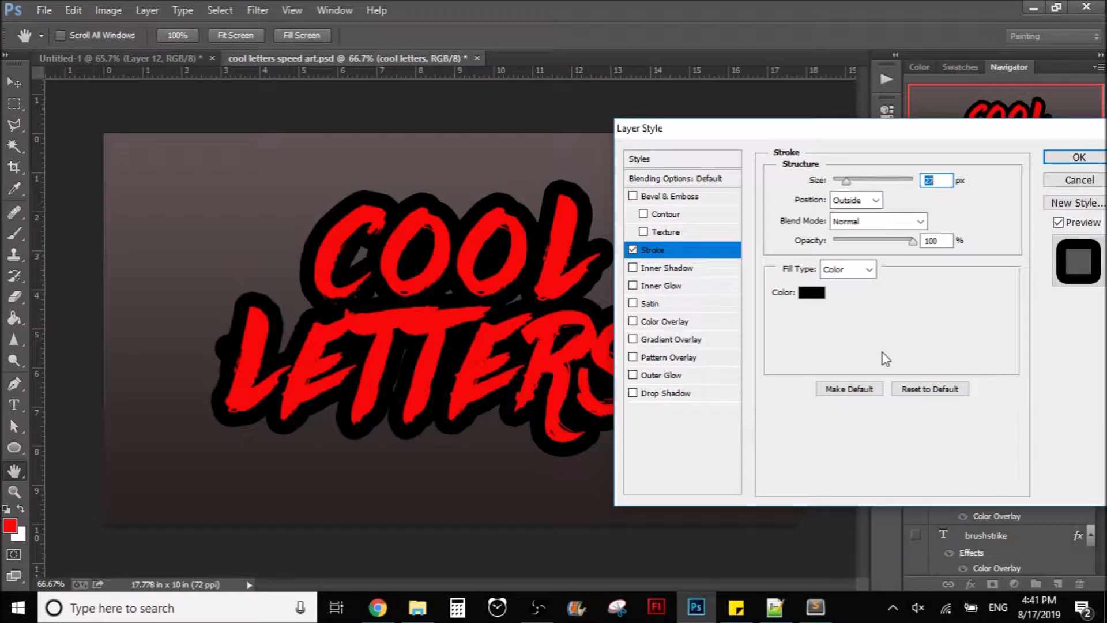
- Add a black-to-white linear Gradient Overlay at 90° to the lettering and try its blend modes from Multiply through Hard Light
left_click(664, 340)
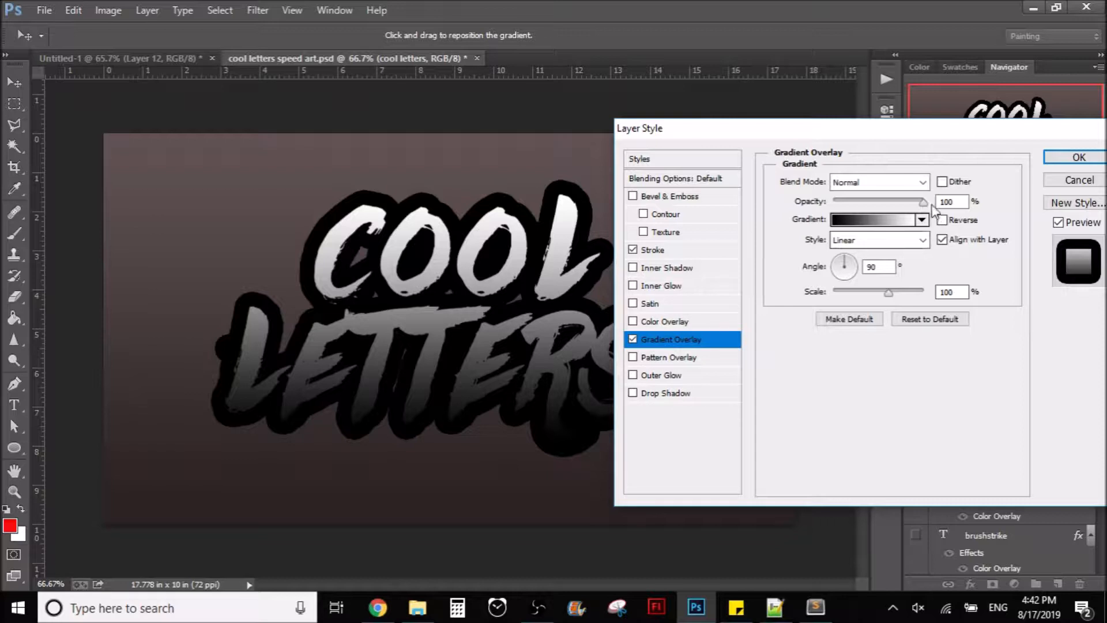
left_click(938, 183)
left_click(940, 182)
scroll(924, 183, "down", 3)
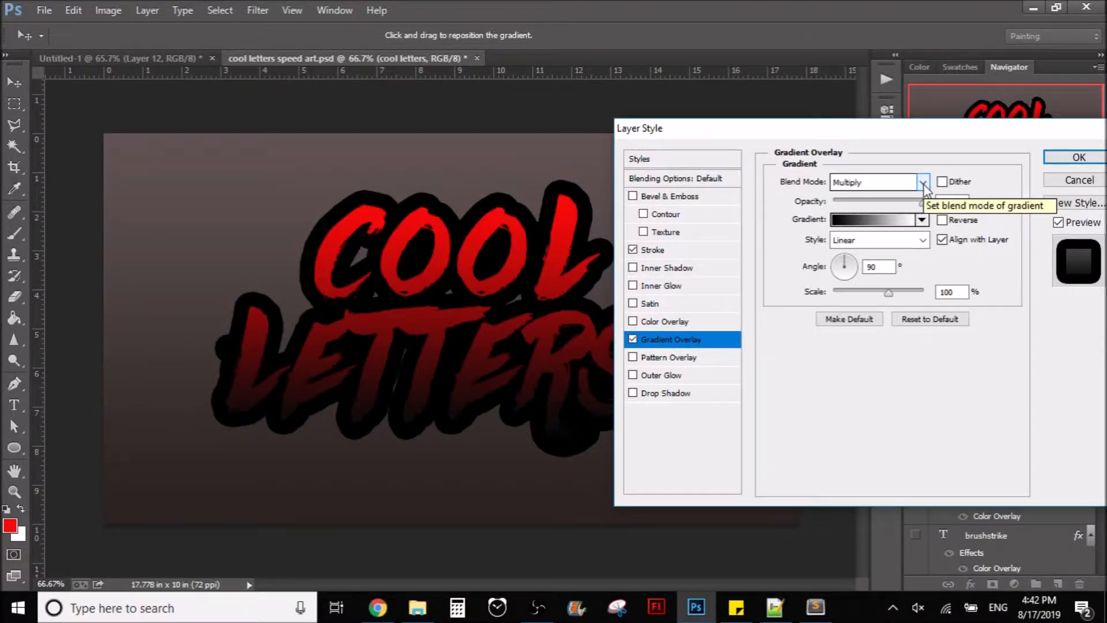
scroll(924, 184, "down", 1)
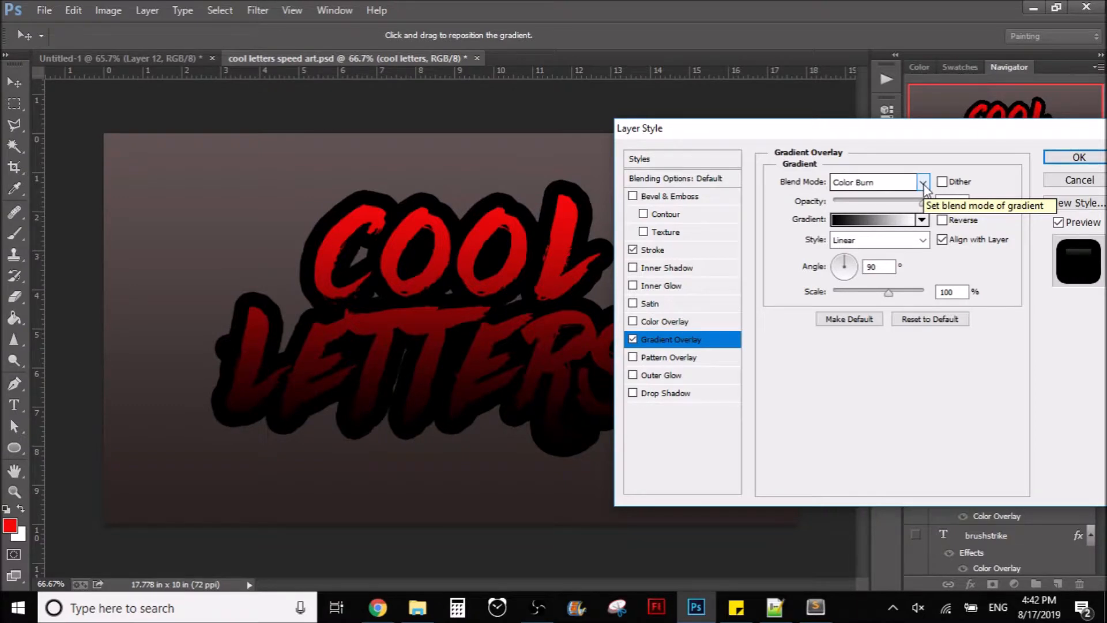
scroll(924, 184, "down", 2)
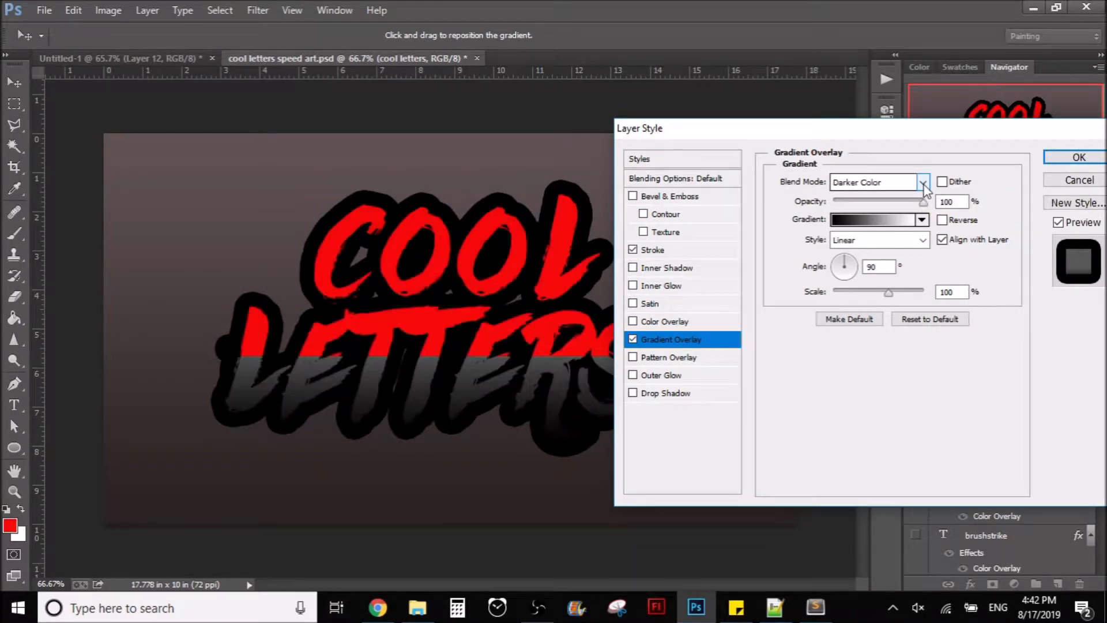
scroll(925, 186, "down", 1)
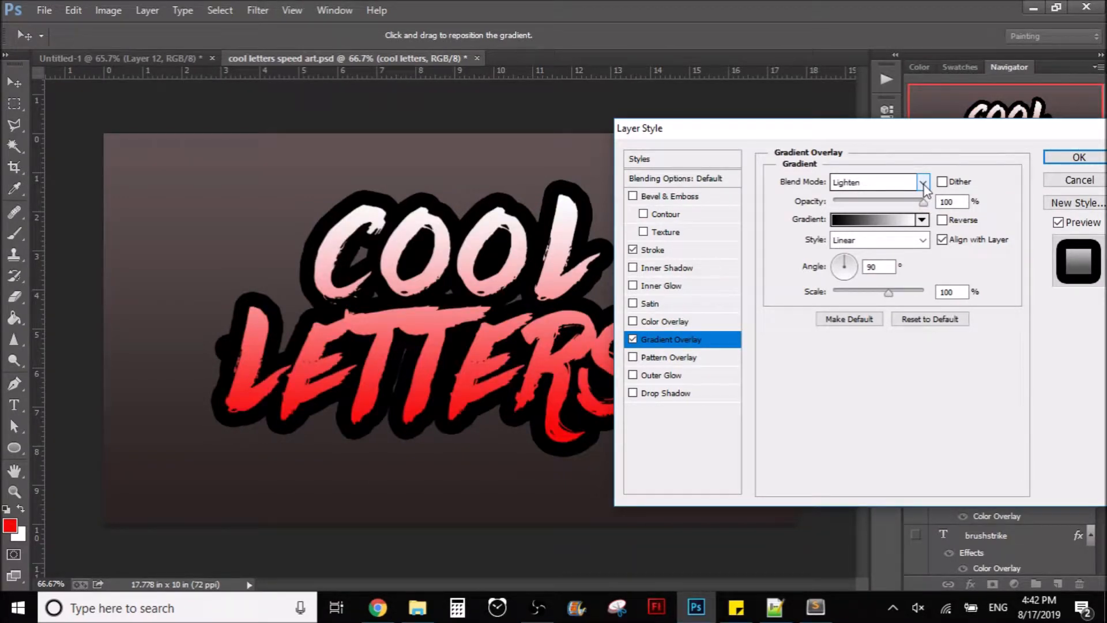
scroll(924, 186, "down", 1)
scroll(924, 186, "down", 1)
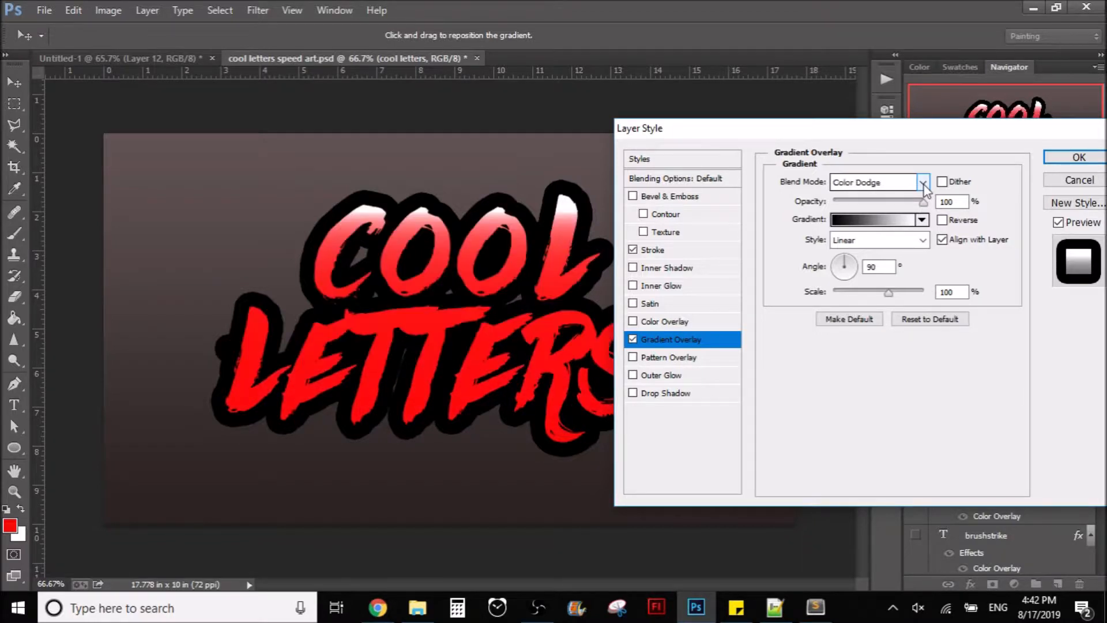
scroll(924, 186, "down", 1)
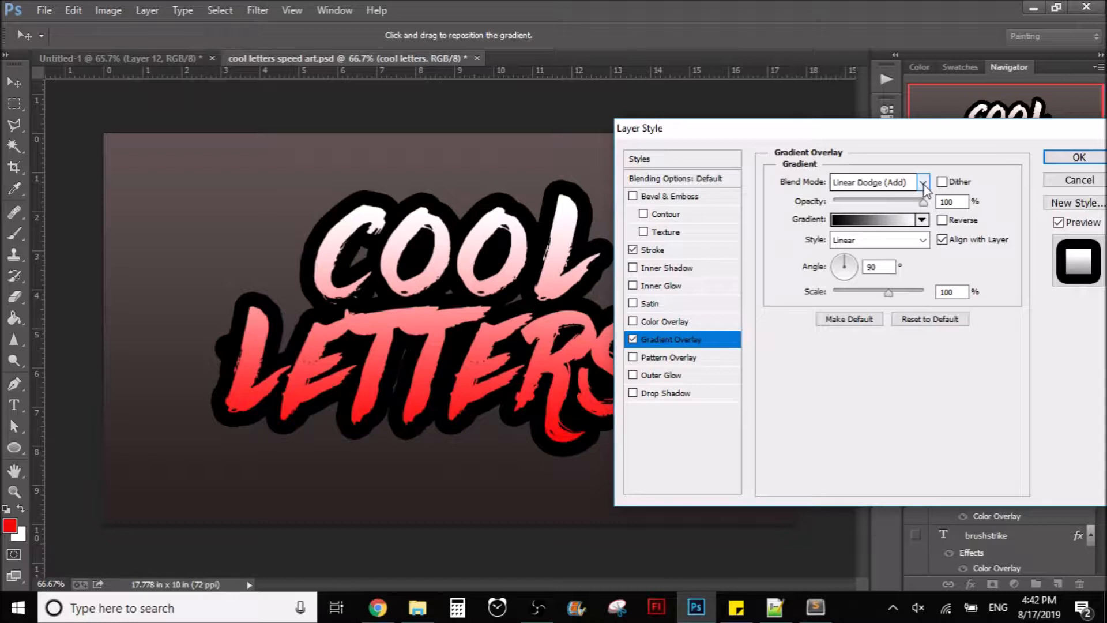
scroll(924, 188, "down", 1)
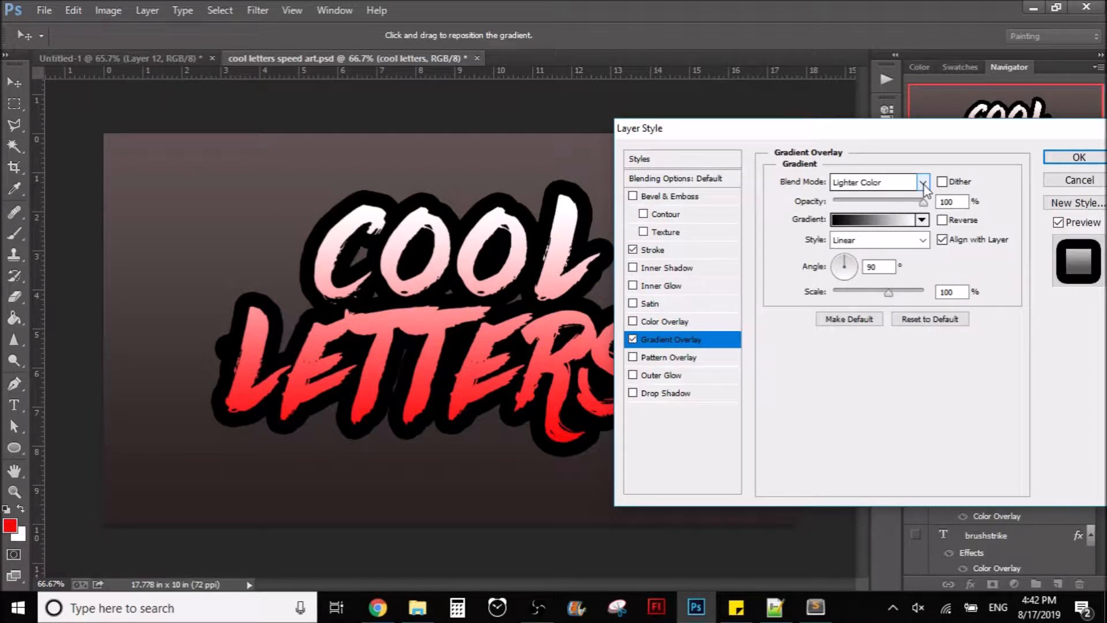
scroll(924, 188, "down", 2)
scroll(925, 188, "down", 1)
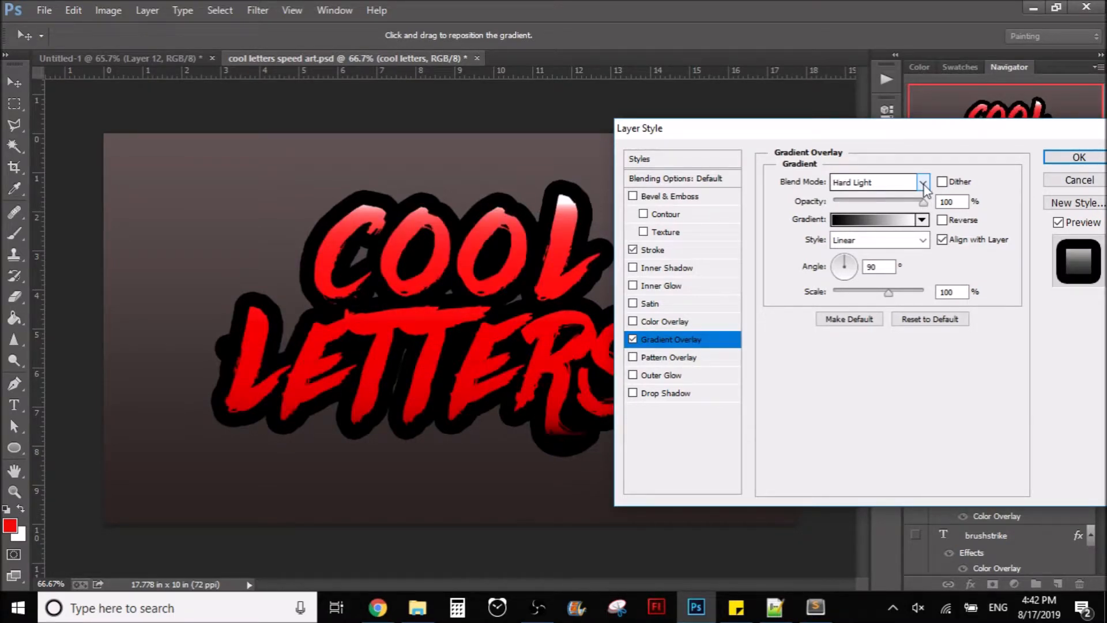
- Lower the gradient overlay's opacity to 71% and try blend modes such as Linear Light, Difference, Subtract and Exclusion
left_click_drag(933, 134, 900, 132)
left_click_drag(890, 202, 865, 203)
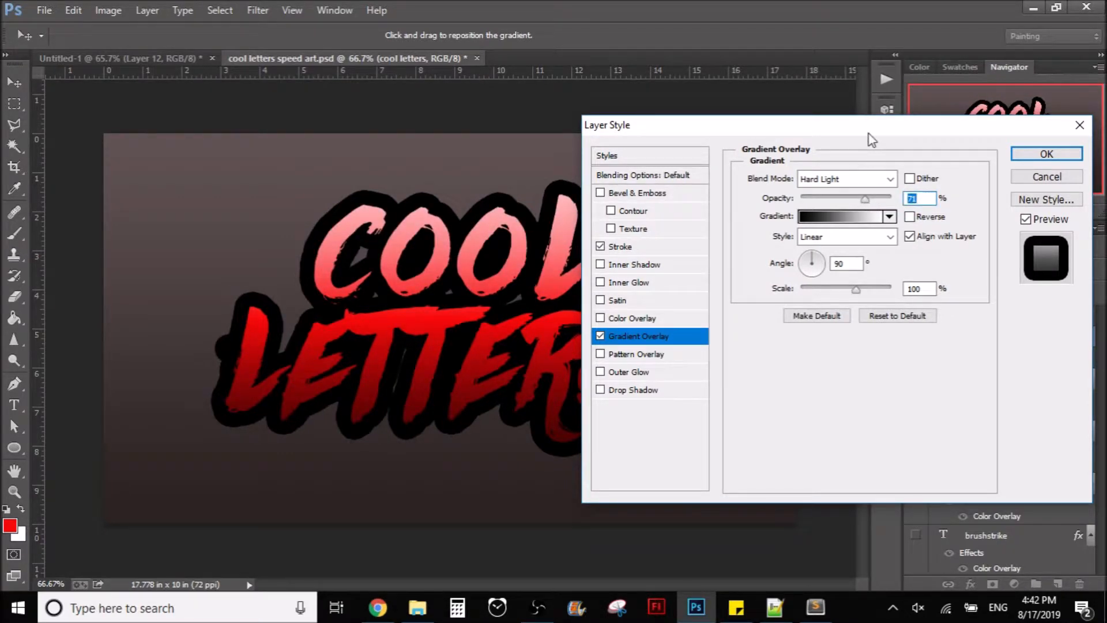
left_click_drag(869, 134, 988, 155)
scroll(1012, 201, "down", 2)
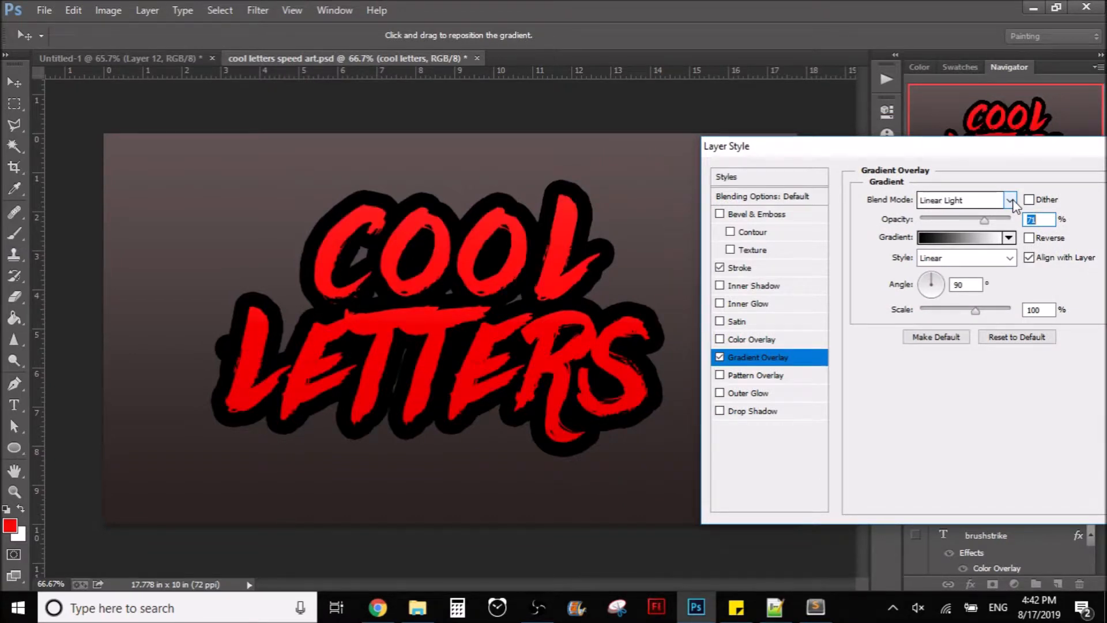
scroll(1013, 203, "down", 3)
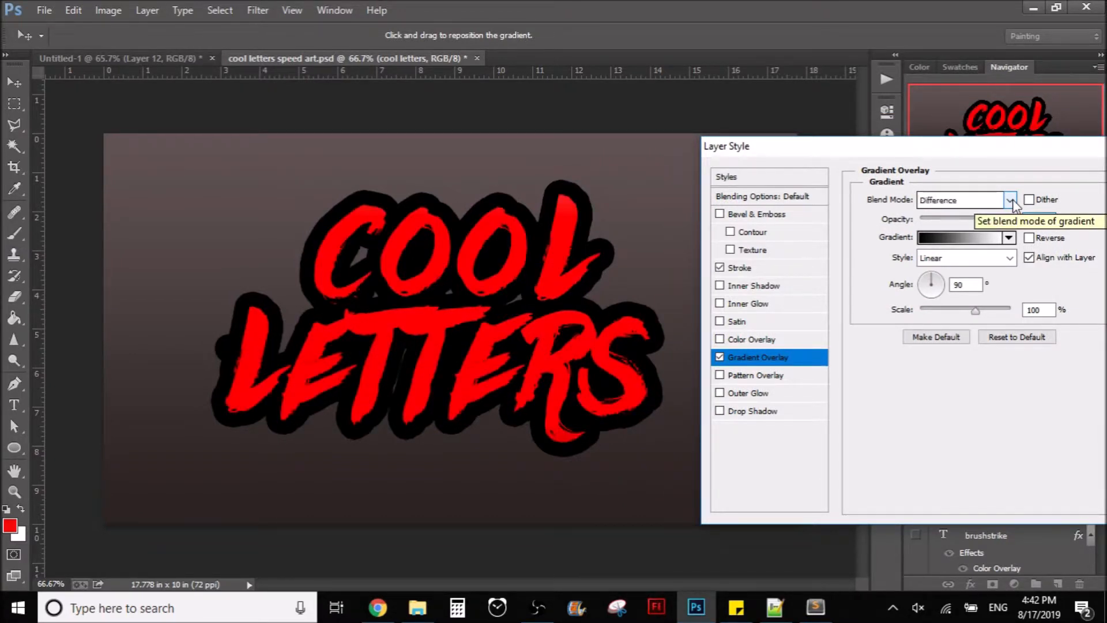
scroll(1013, 203, "down", 2)
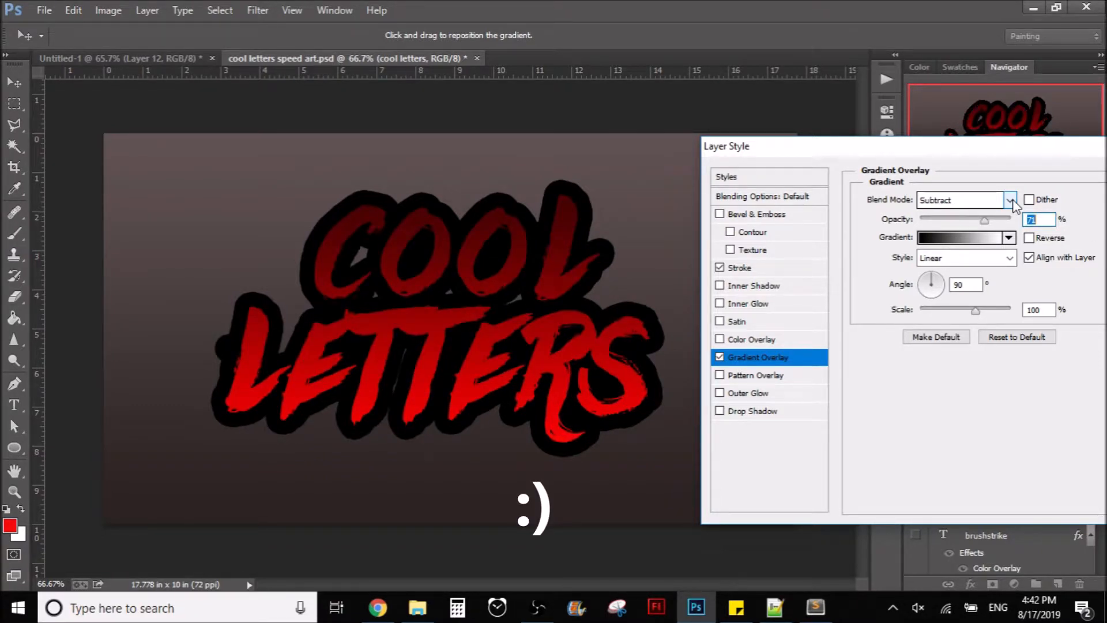
scroll(1013, 203, "up", 1)
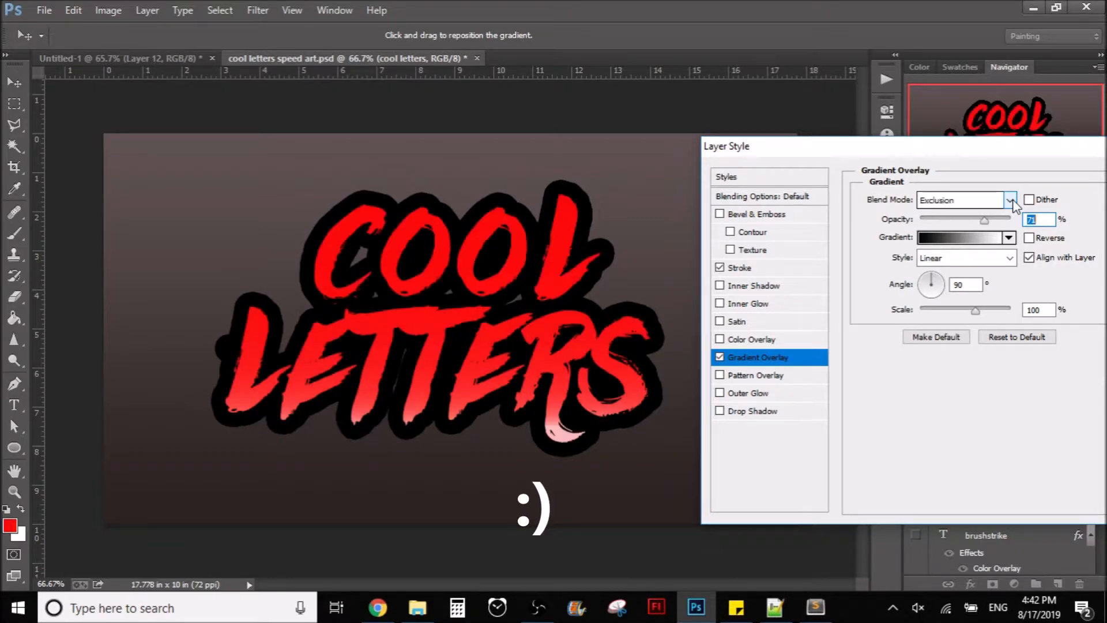
- Set the gradient overlay's blend mode to Screen with 81% opacity and apply the layer style
scroll(1013, 203, "up", 4)
scroll(1013, 203, "up", 1)
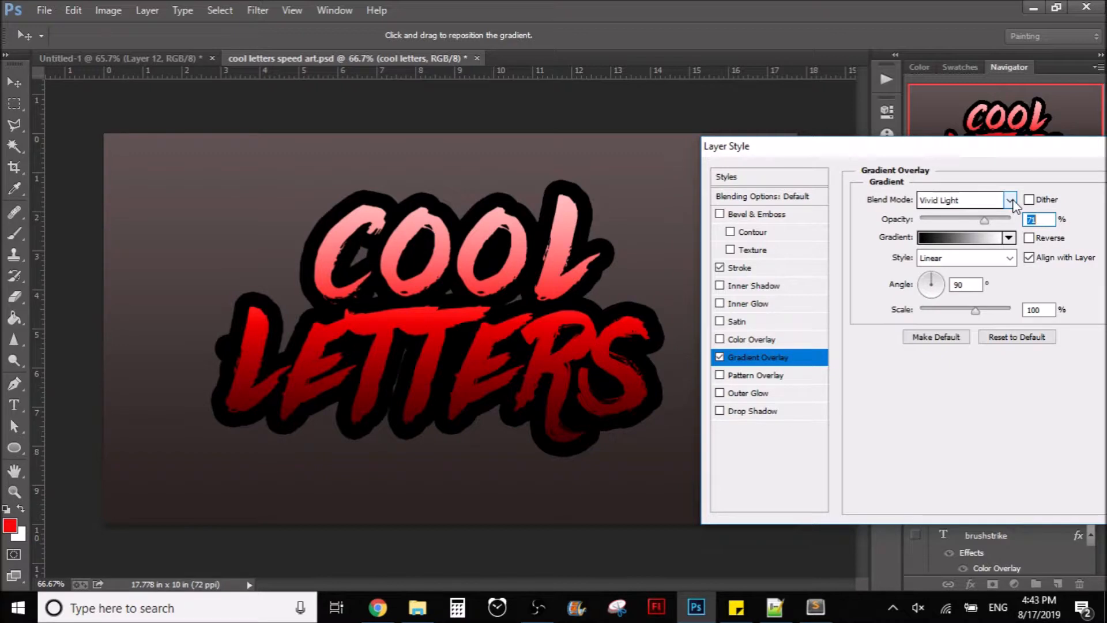
scroll(1013, 203, "up", 3)
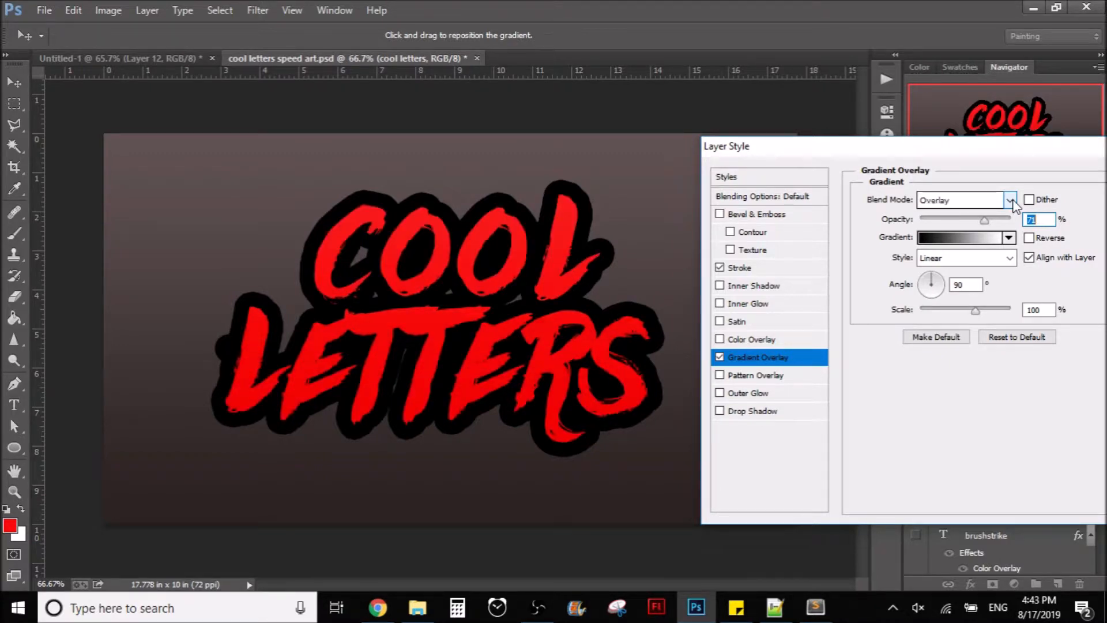
scroll(1013, 203, "up", 1)
scroll(1013, 203, "up", 3)
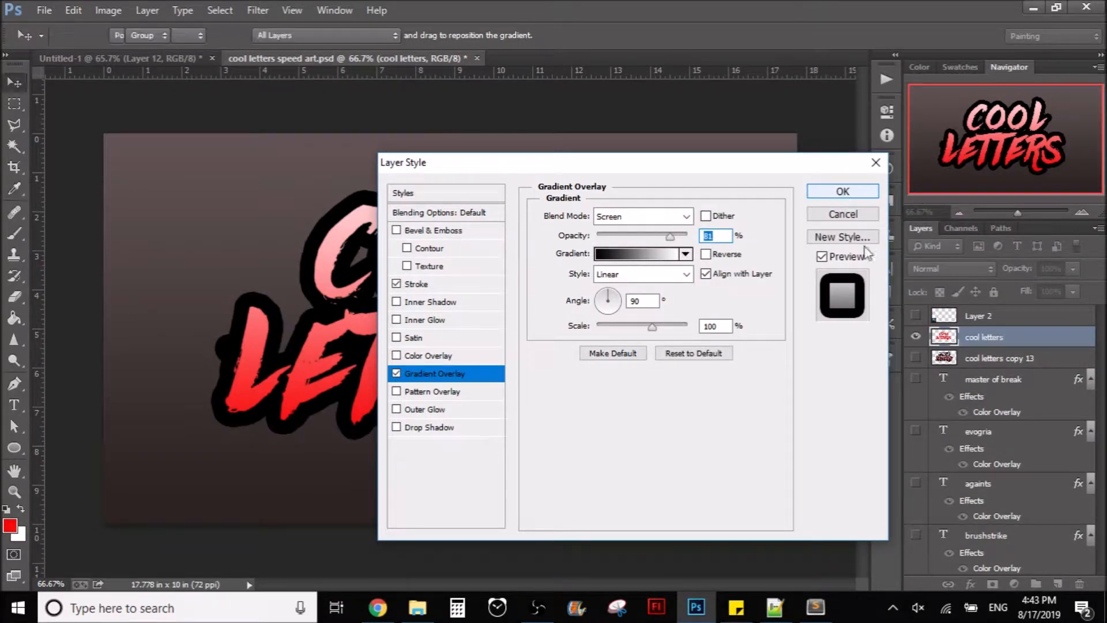
left_click(843, 192)
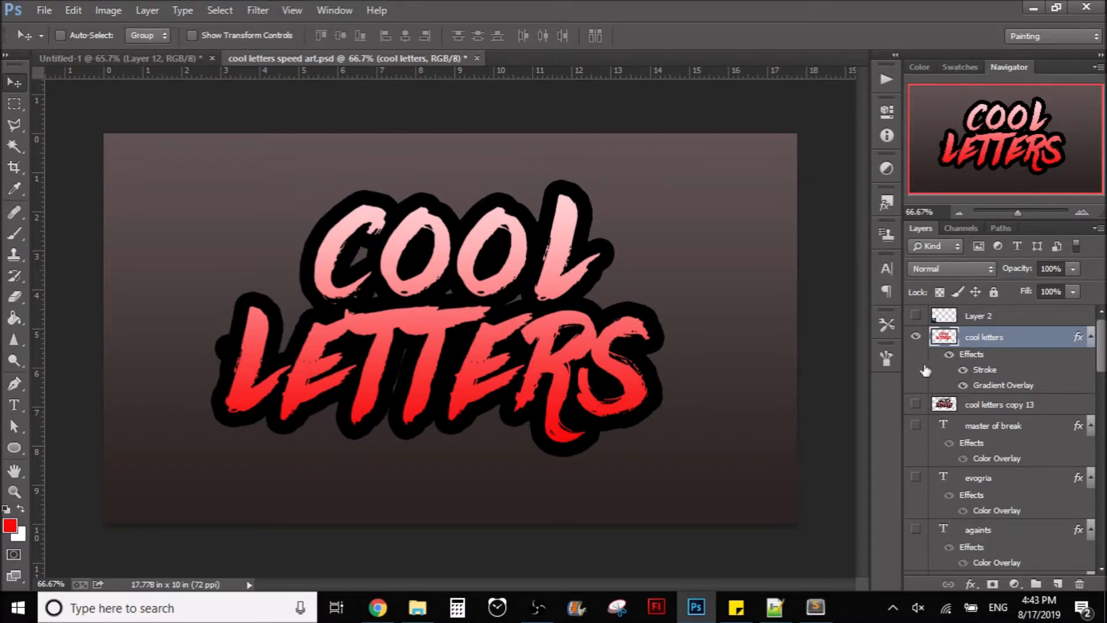
- Compare the lettering with the finished example by switching visibility to the cool letters copy 13 layer and back
left_click(915, 337)
left_click(915, 405)
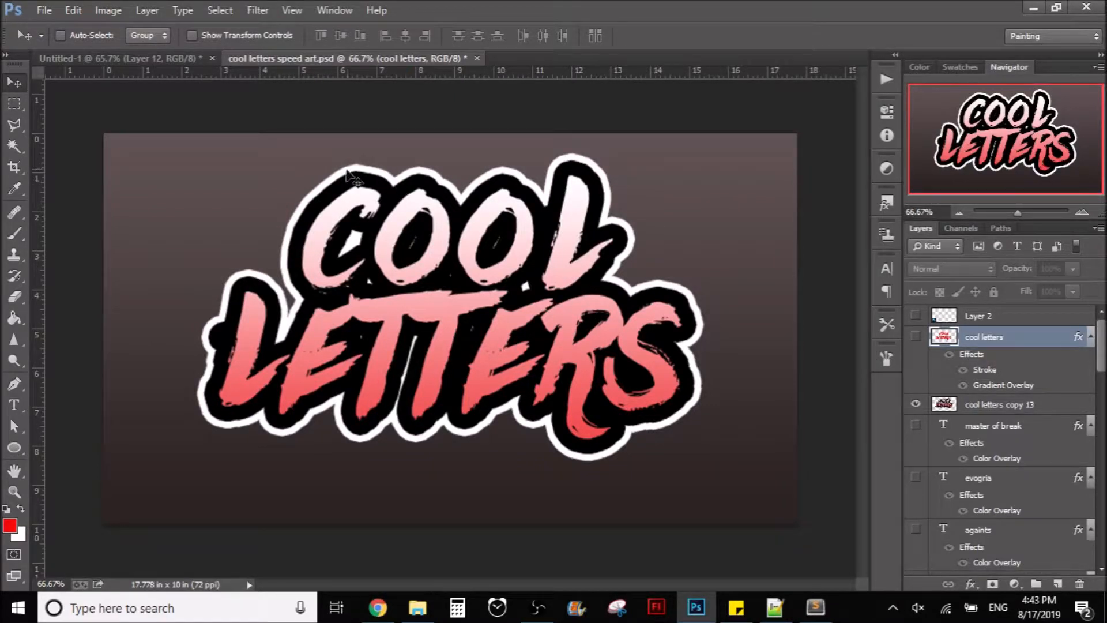
left_click(916, 405)
left_click(916, 337)
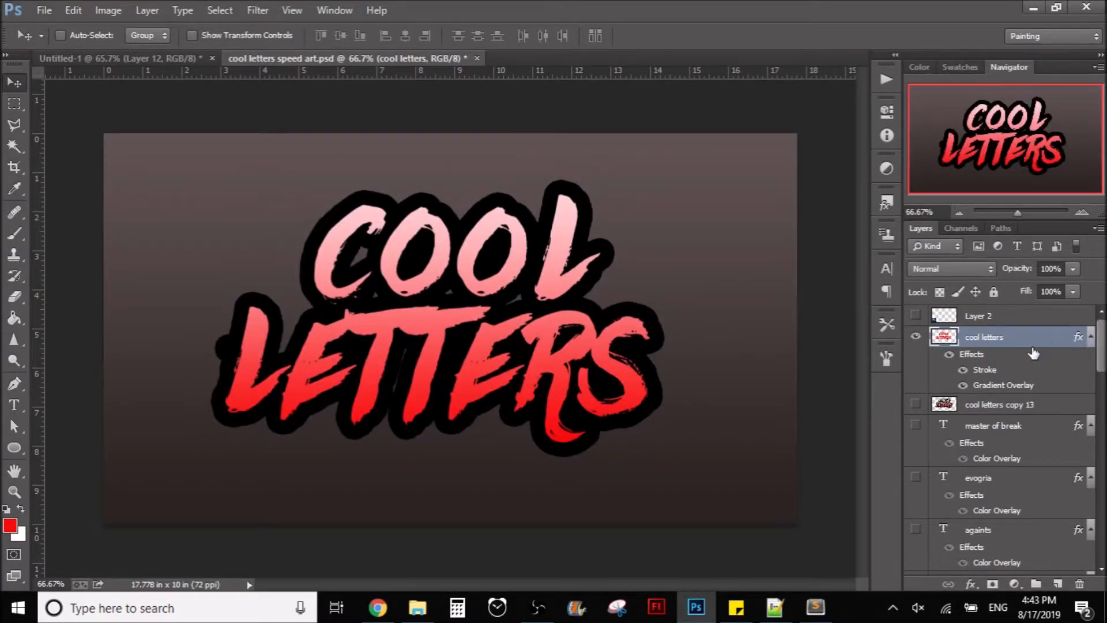
- Review the Stroke settings of the cool letters layer and close the layer style
double_click(1016, 336)
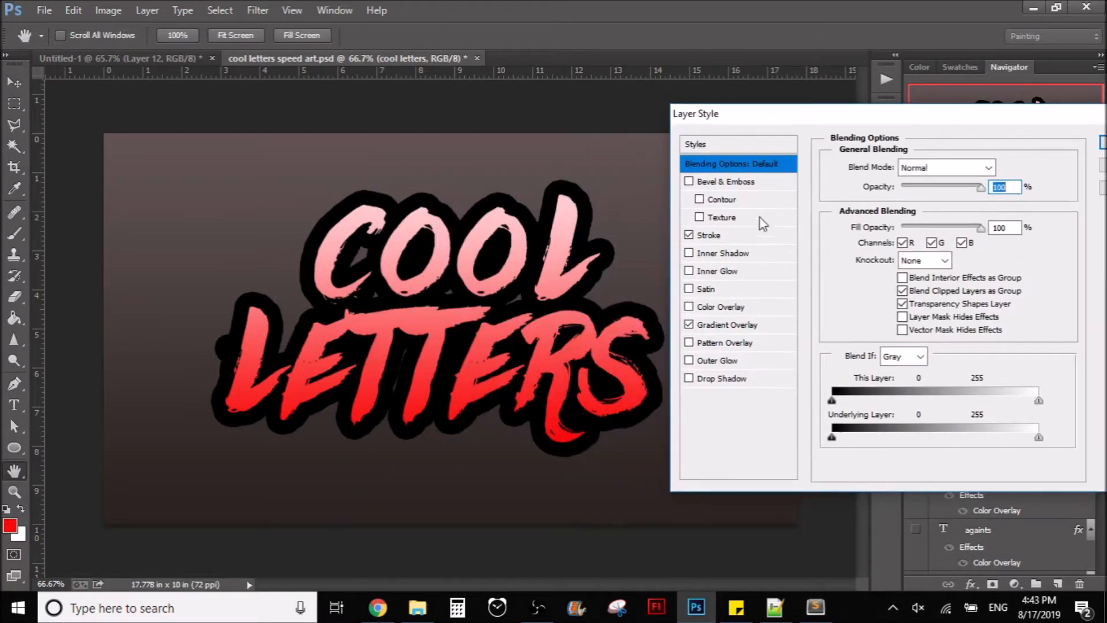
left_click(728, 237)
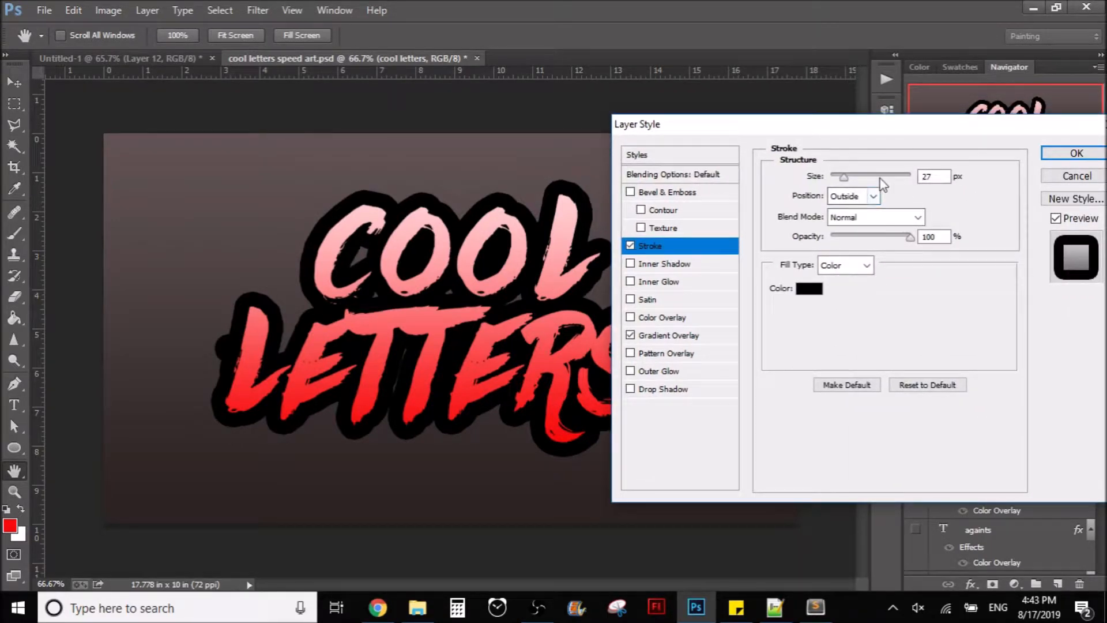
left_click(1063, 157)
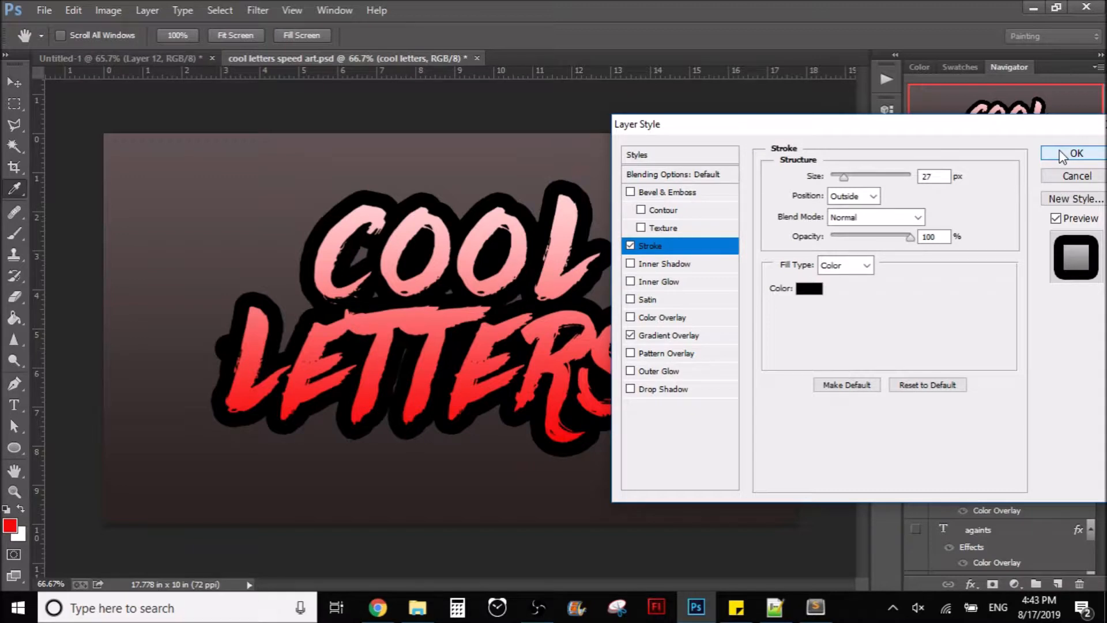
left_click(1063, 157)
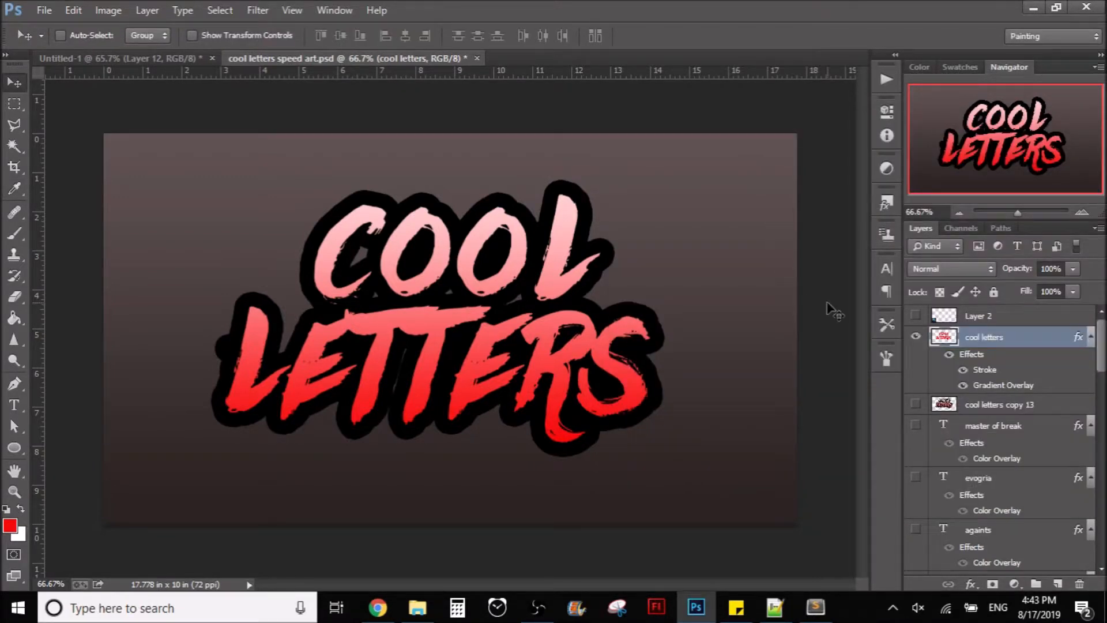
- Rasterize the layer style of the cool letters layer so its stroke and gradient merge into the pixels
right_click(1023, 348)
left_click(1049, 345)
right_click(1049, 345)
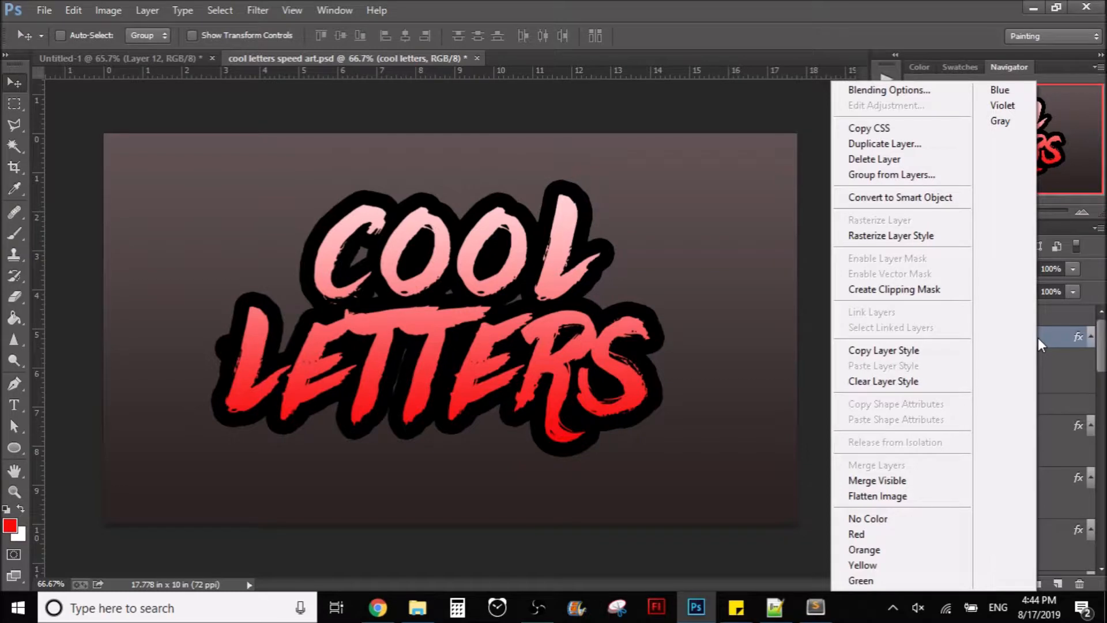
left_click(898, 237)
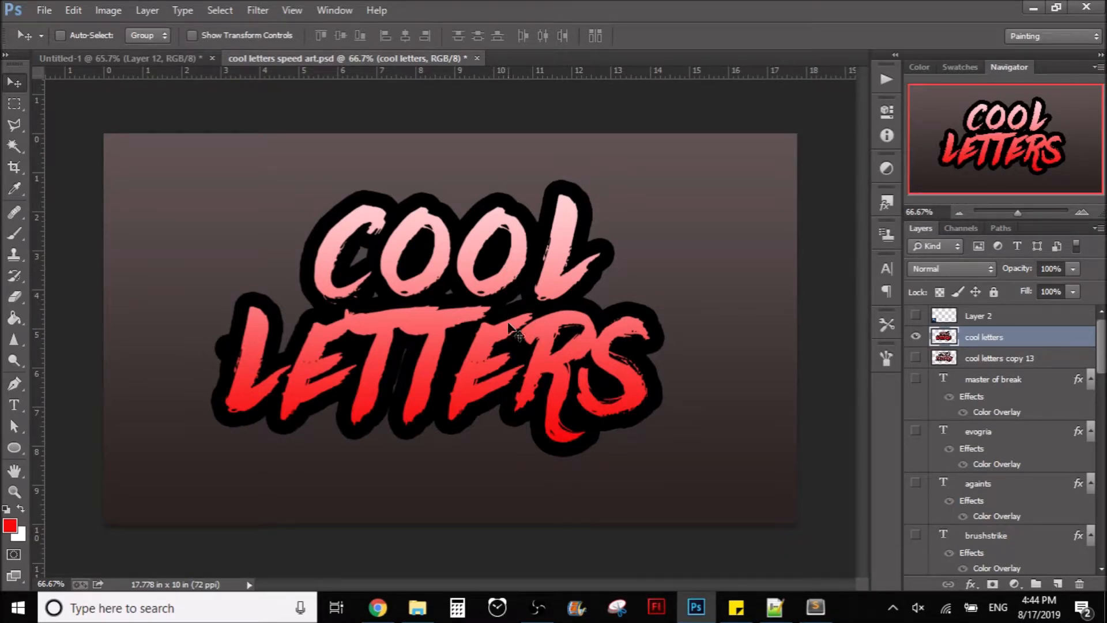
- Shift the rasterized lettering slightly right and up, and undo both the move and the layer style rasterization
left_click_drag(509, 325, 526, 320)
key("ctrl+z")
key("ctrl+alt+z")
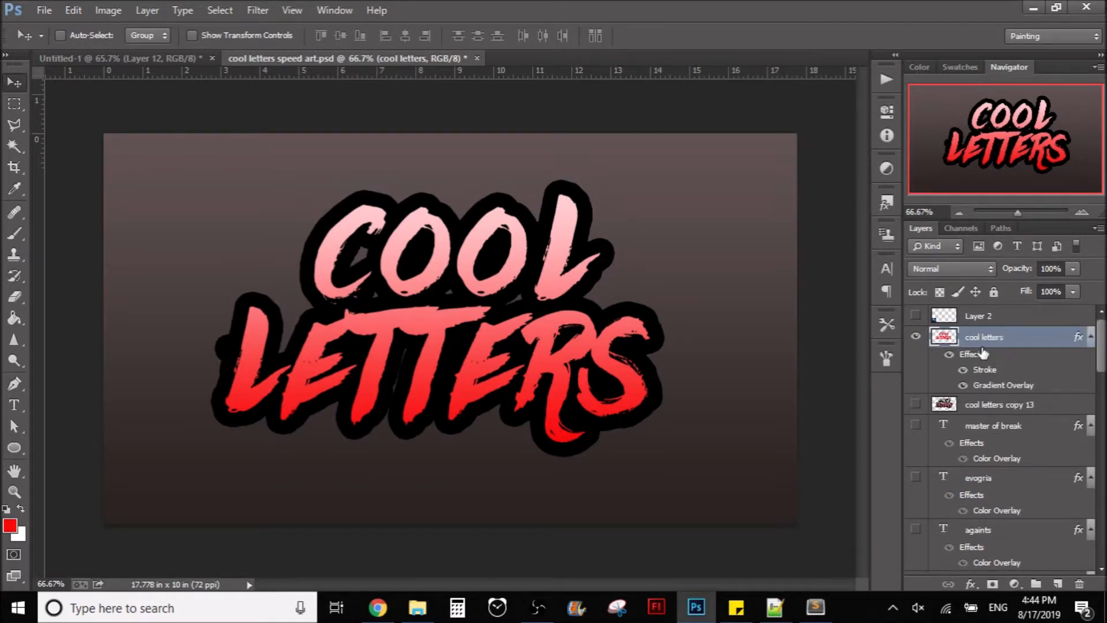
- Rasterize the layer style of the cool letters layer and add a 5 px white outside Stroke to it
right_click(996, 344)
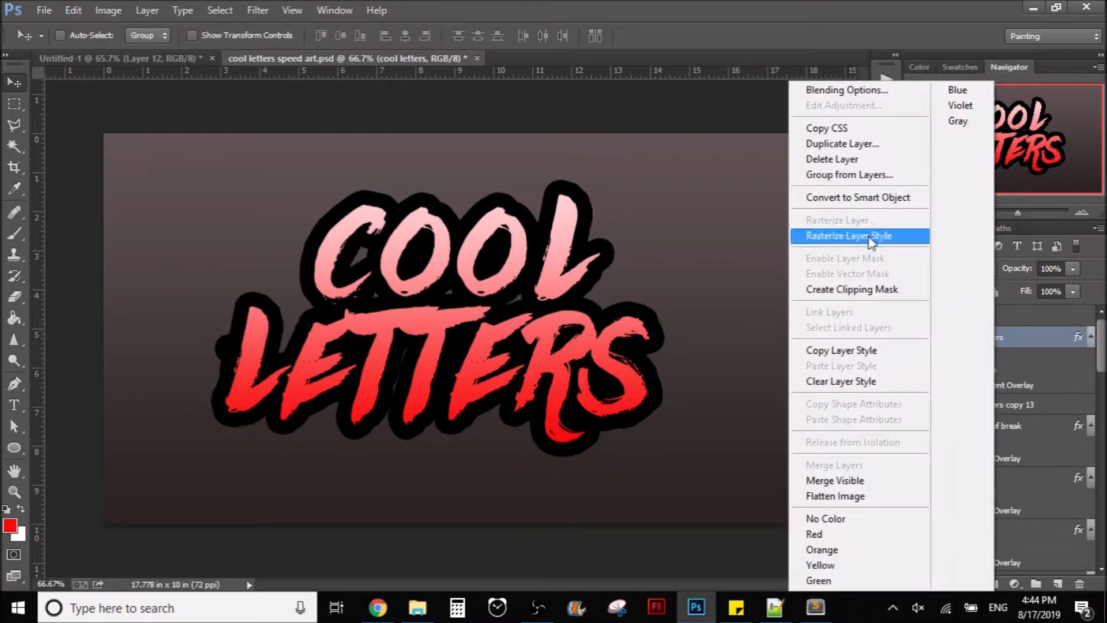
left_click(925, 236)
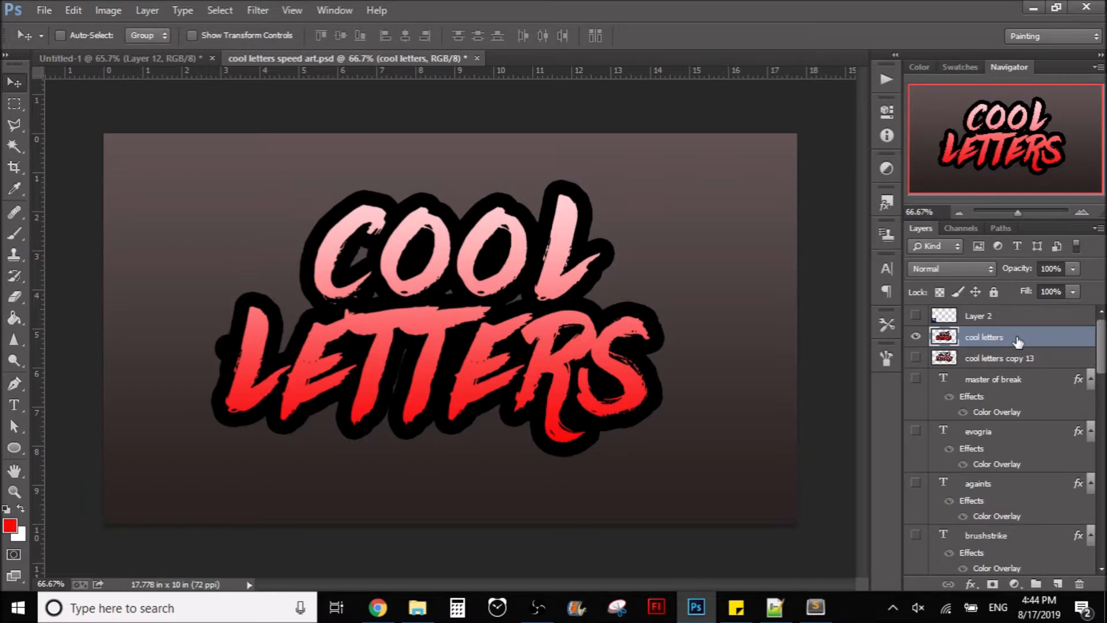
double_click(1017, 341)
left_click_drag(764, 137, 818, 159)
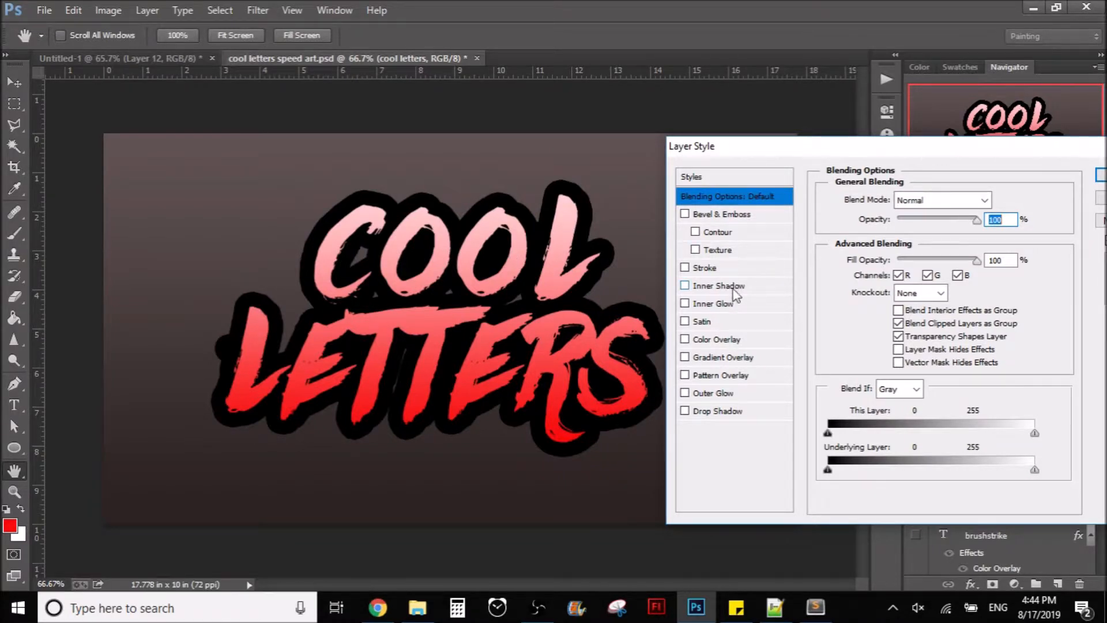
left_click(717, 271)
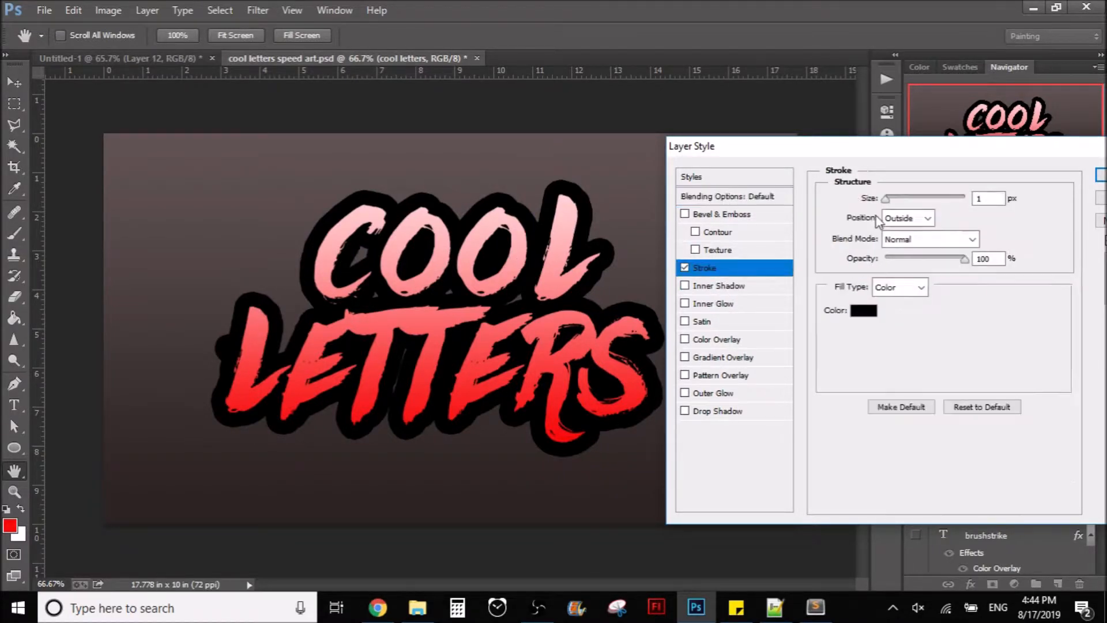
left_click(868, 313)
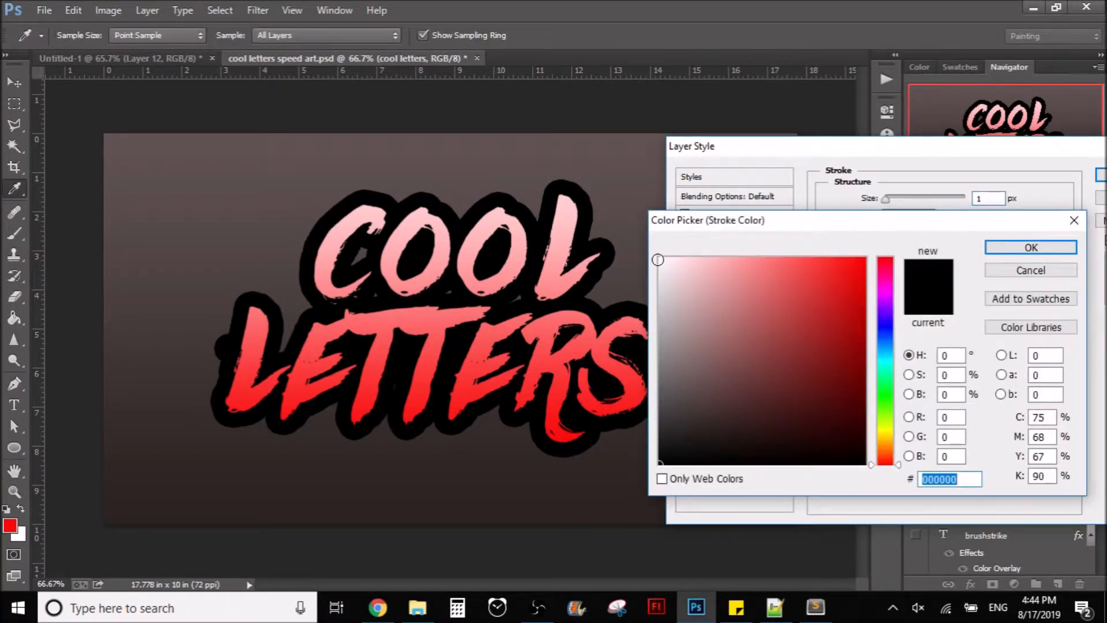
left_click(660, 259)
left_click(1011, 252)
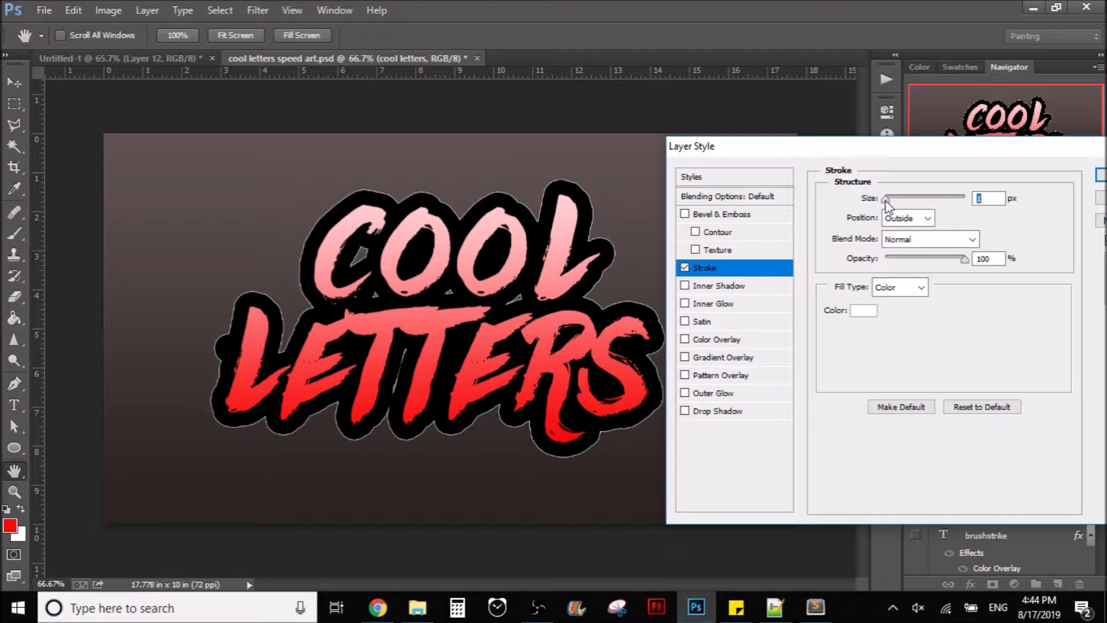
left_click_drag(886, 203, 890, 203)
left_click_drag(894, 151, 821, 158)
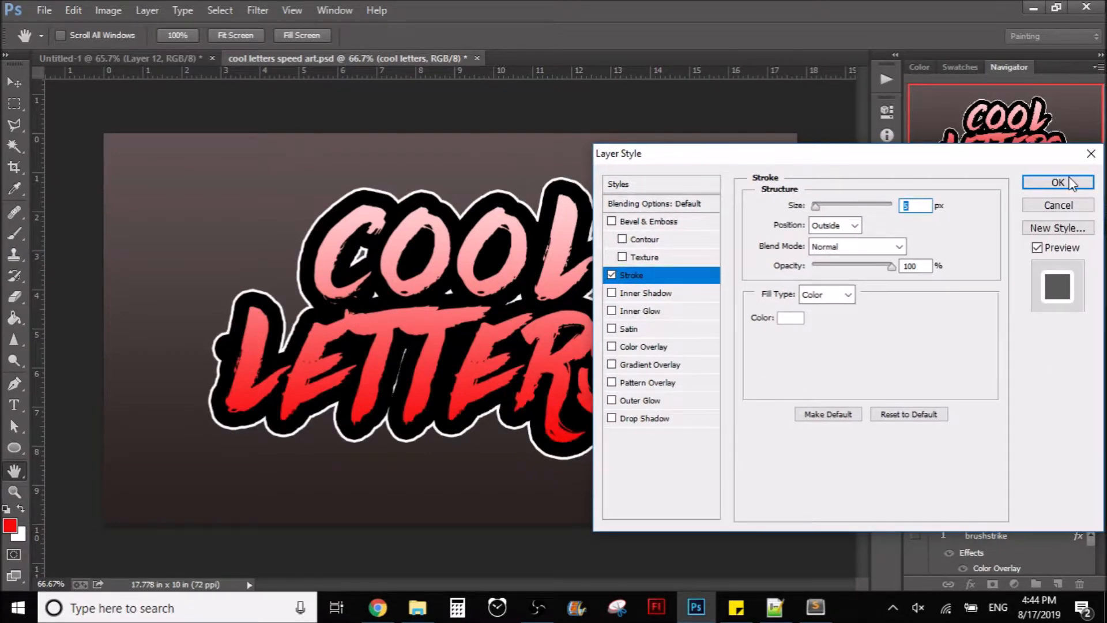
left_click(1058, 182)
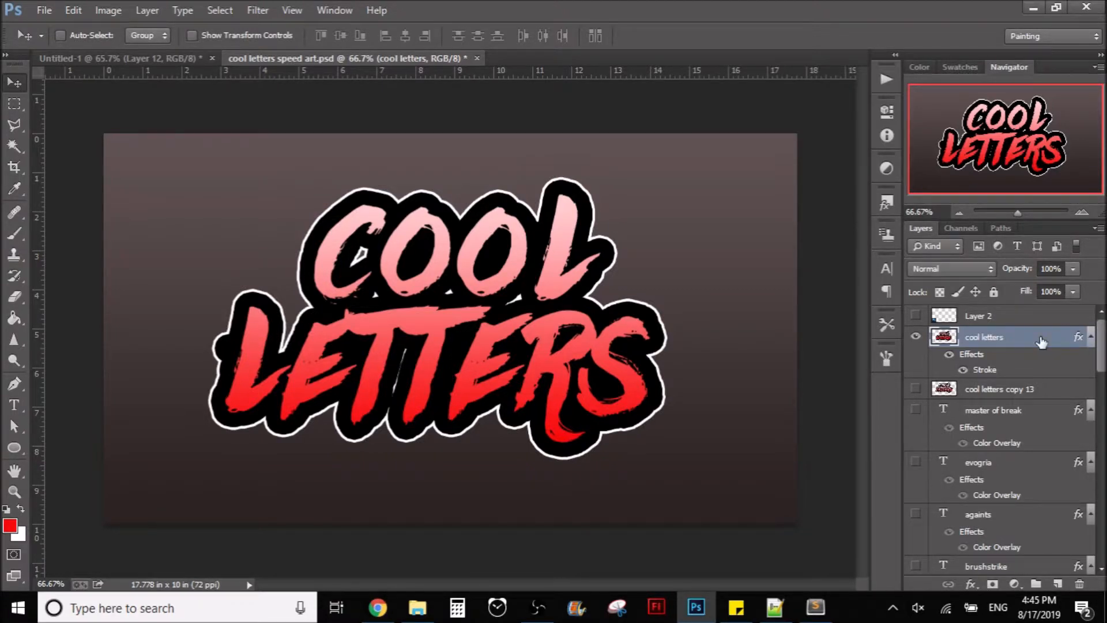
- Add a black-to-white linear Gradient Overlay to the cool letters layer with the Linear Light blend mode
double_click(1041, 341)
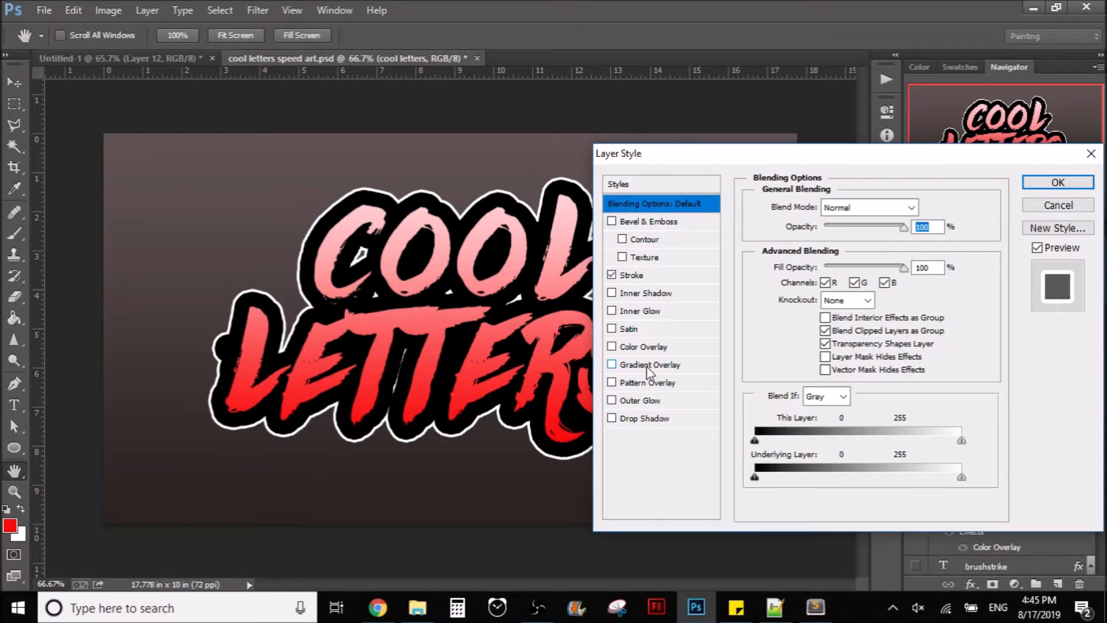
left_click(646, 365)
left_click(905, 210)
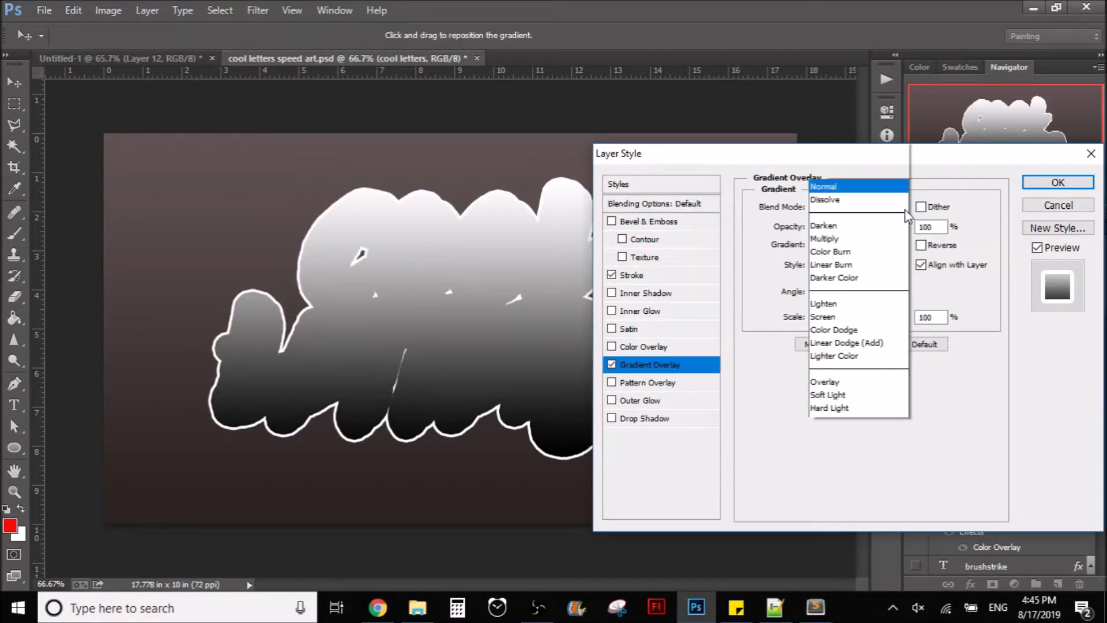
scroll(904, 214, "down", 5)
left_click(902, 211)
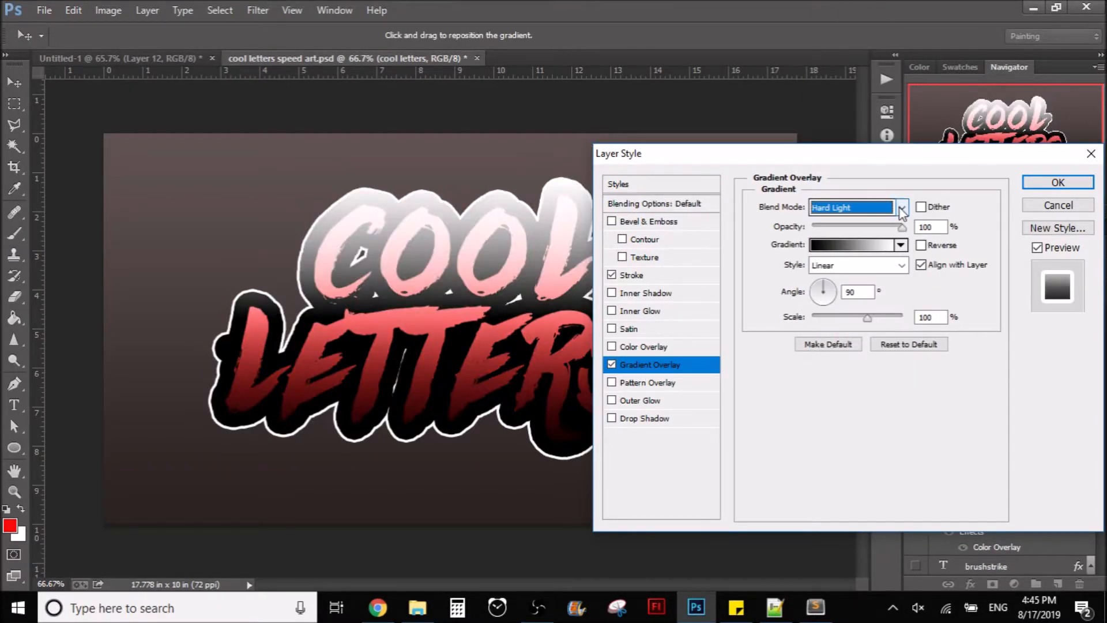
scroll(902, 211, "down", 1)
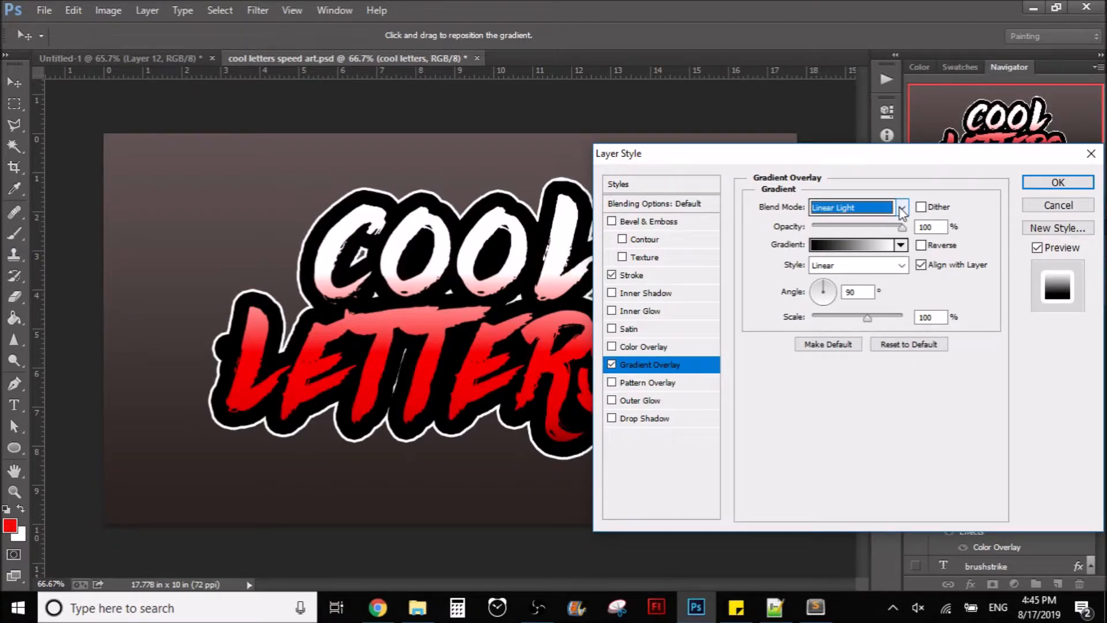
scroll(902, 213, "down", 1)
scroll(902, 212, "up", 1)
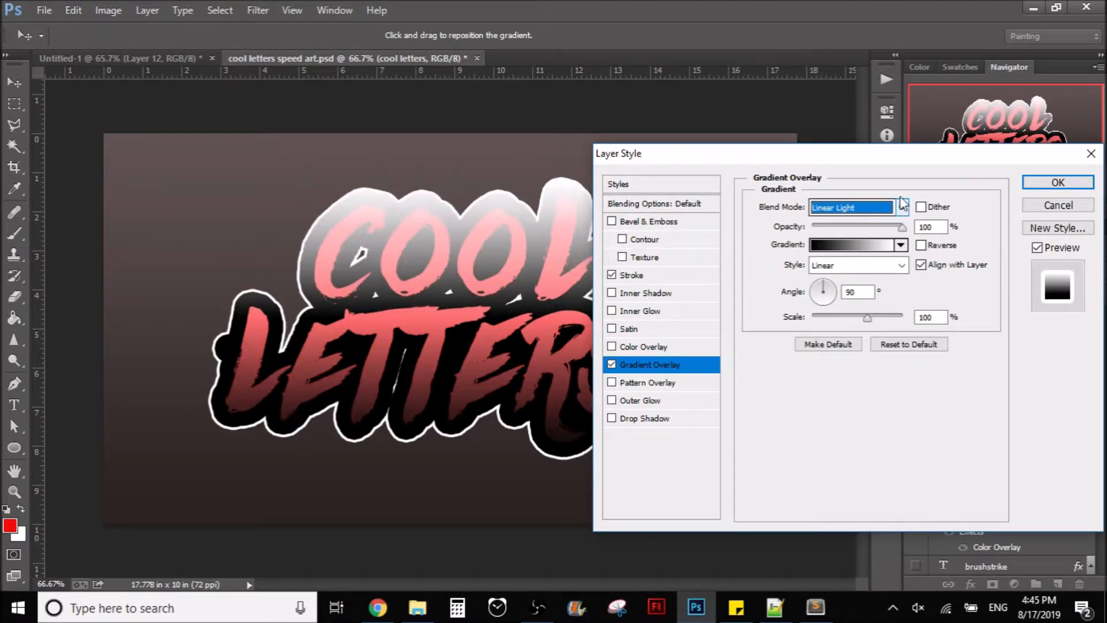
- Set the Gradient Overlay's opacity to 73% and apply the layer style
left_click_drag(909, 159, 631, 288)
left_click_drag(847, 132, 935, 130)
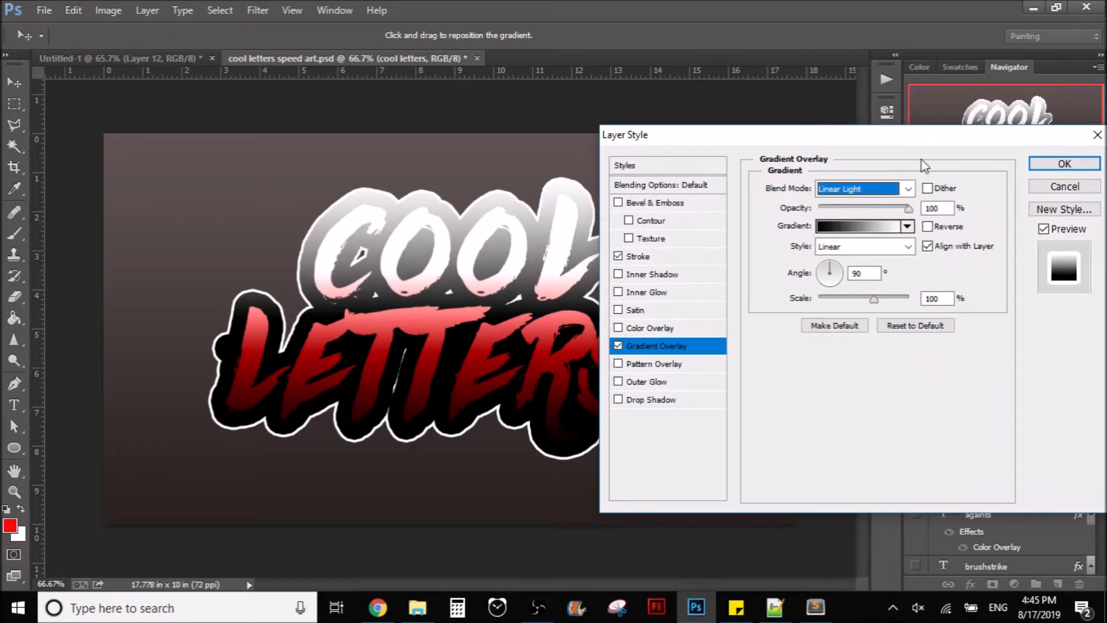
left_click(884, 207)
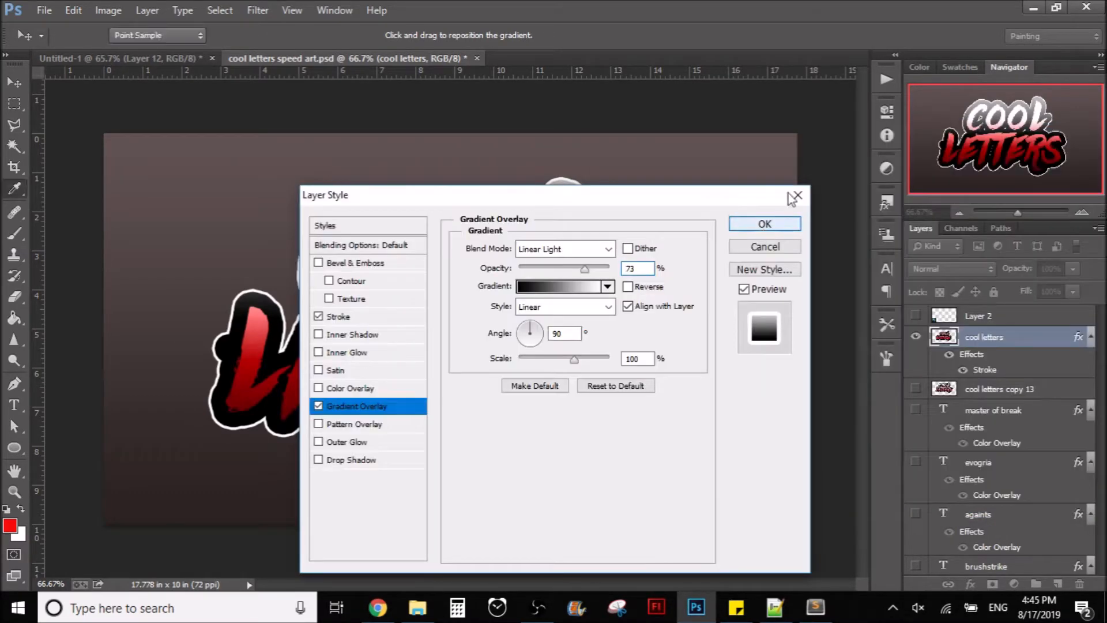
left_click(760, 218)
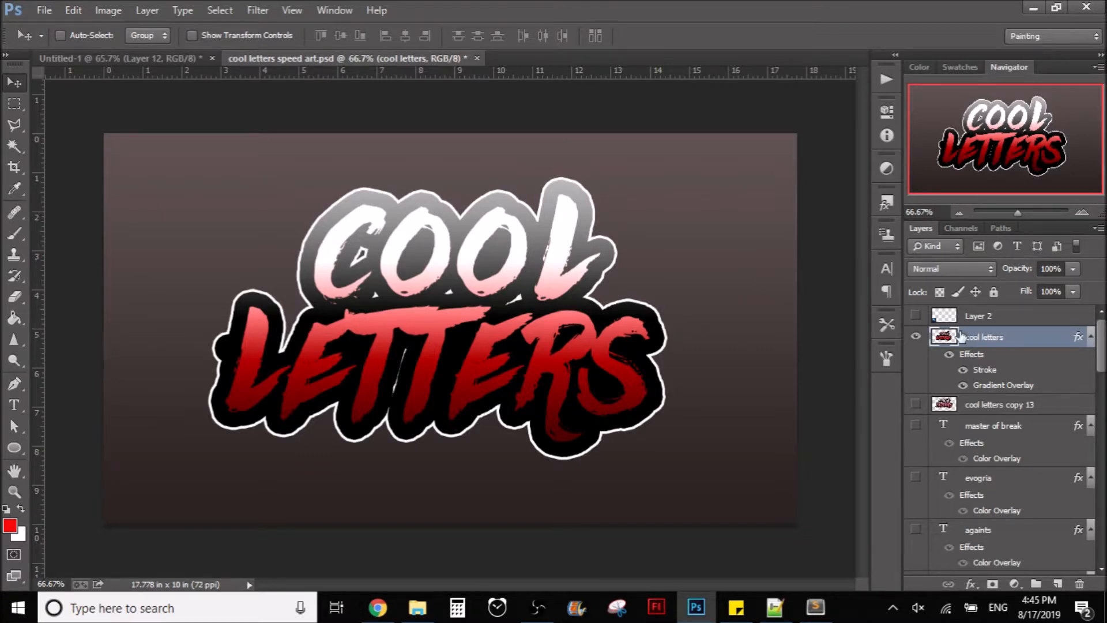
- Duplicate the cool letters layer and offset the original slightly right and down behind the copy, undoing the last shift
left_click_drag(514, 340, 542, 398)
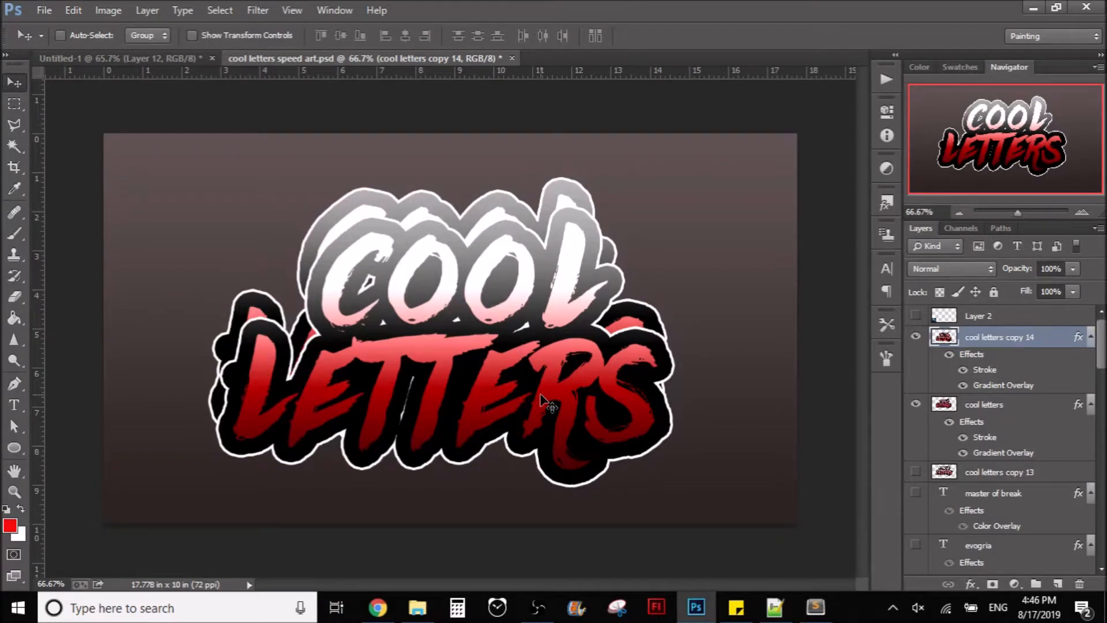
key("alt+bracketleft")
left_click_drag(541, 398, 583, 406)
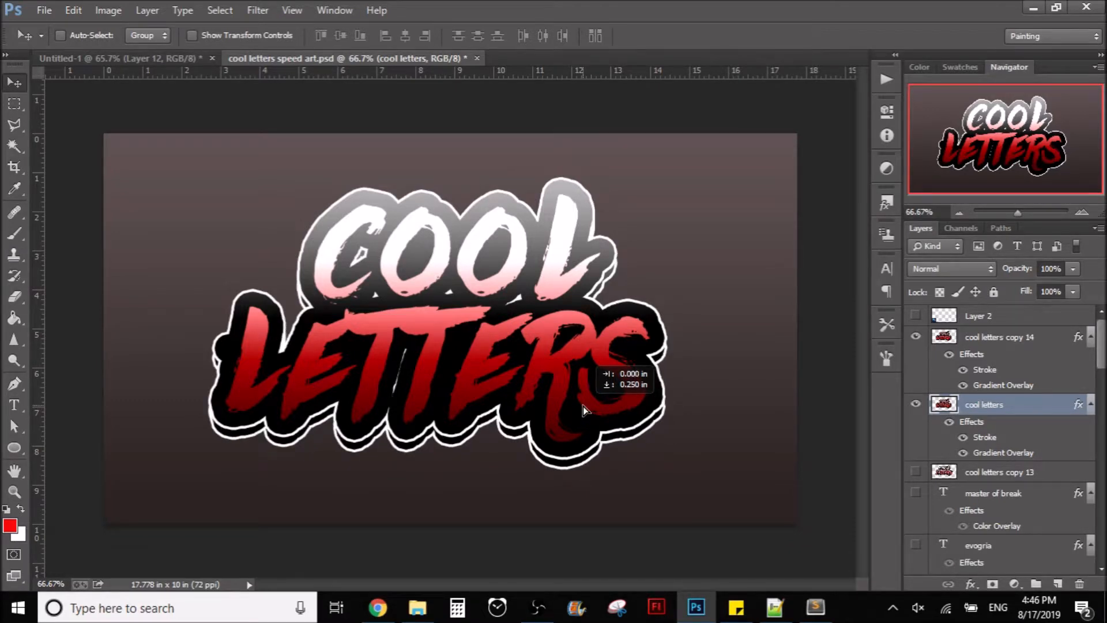
left_click_drag(583, 406, 594, 405)
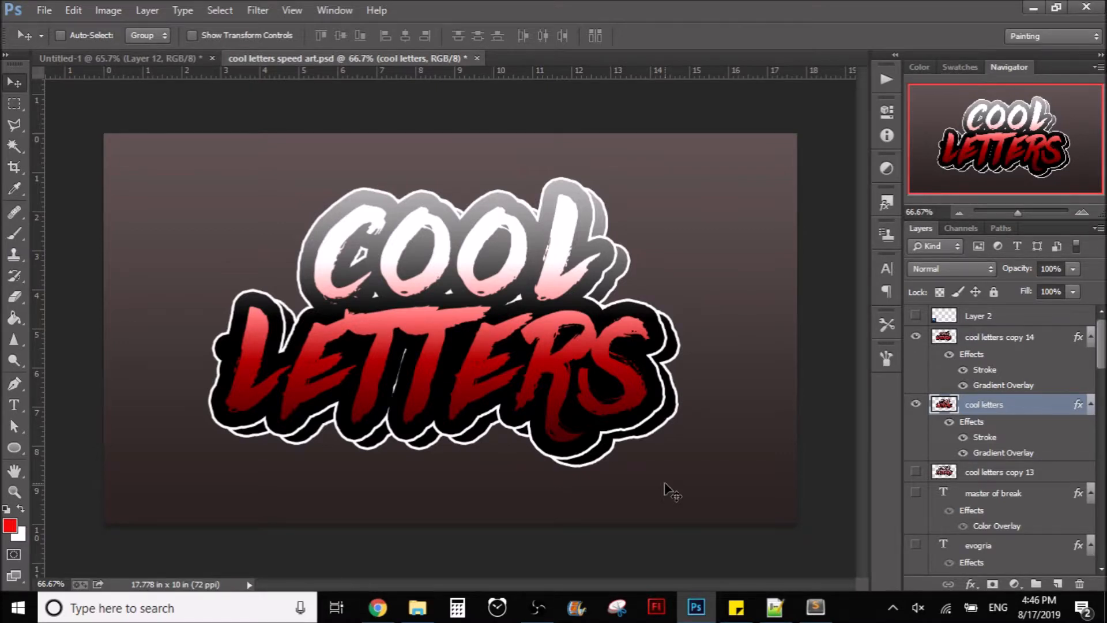
key("ctrl+z")
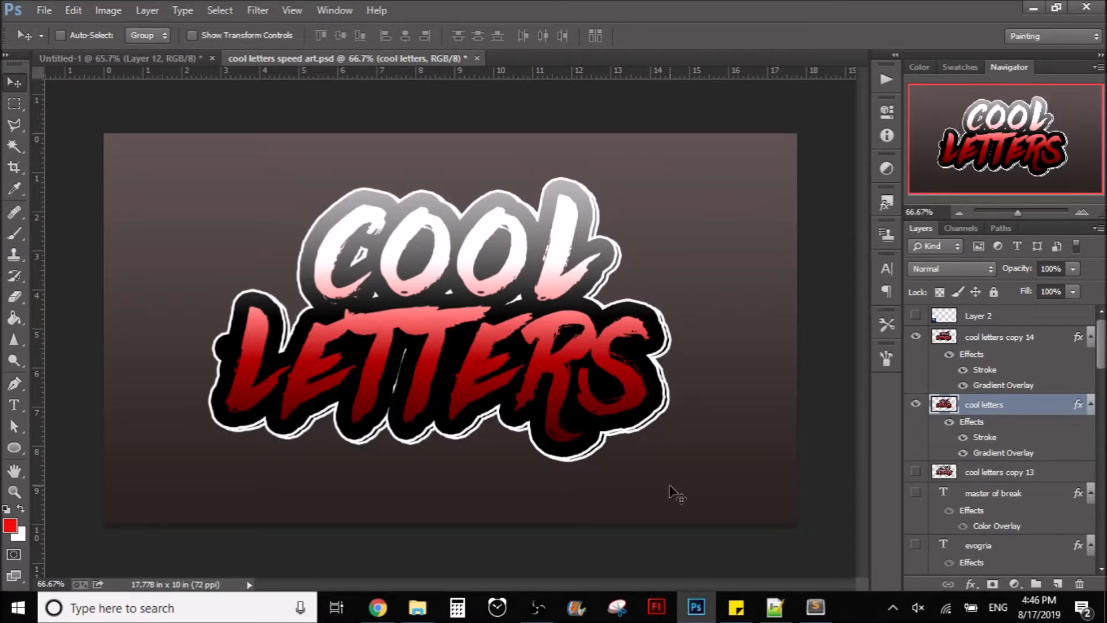
- Change the stroke of the lower cool letters layer to black and shift the layer slightly right and down as a shadow
double_click(1022, 407)
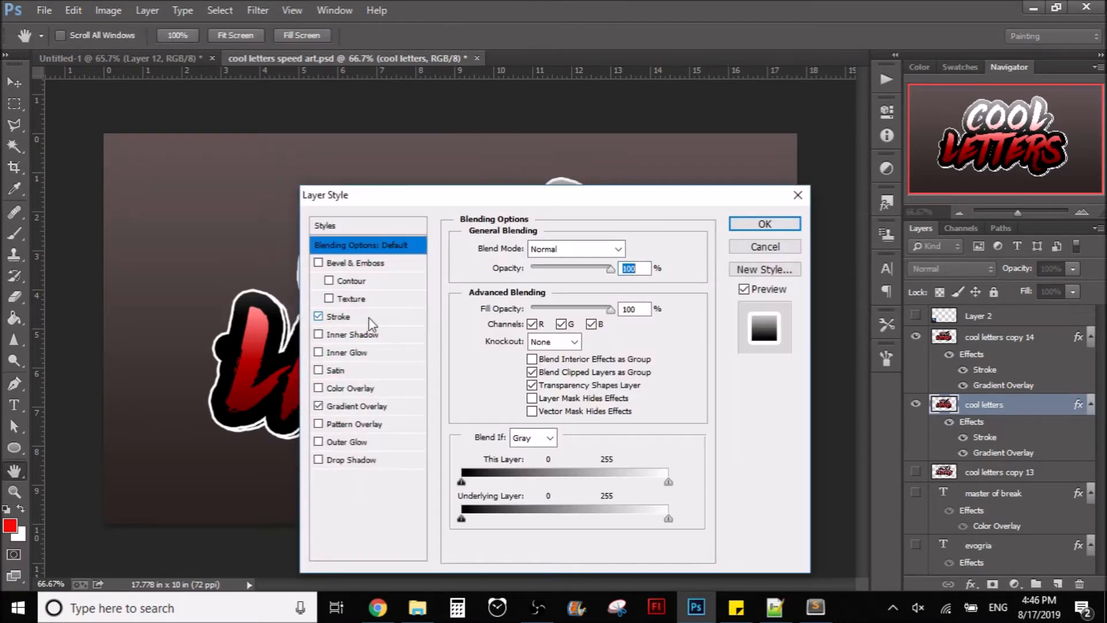
left_click(368, 317)
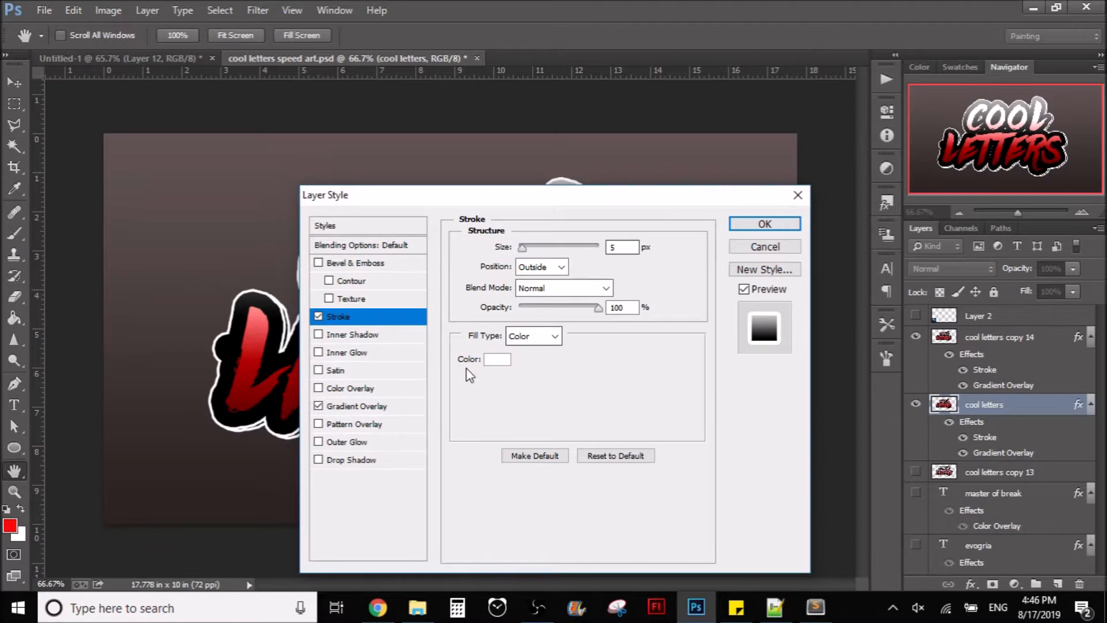
key("Return")
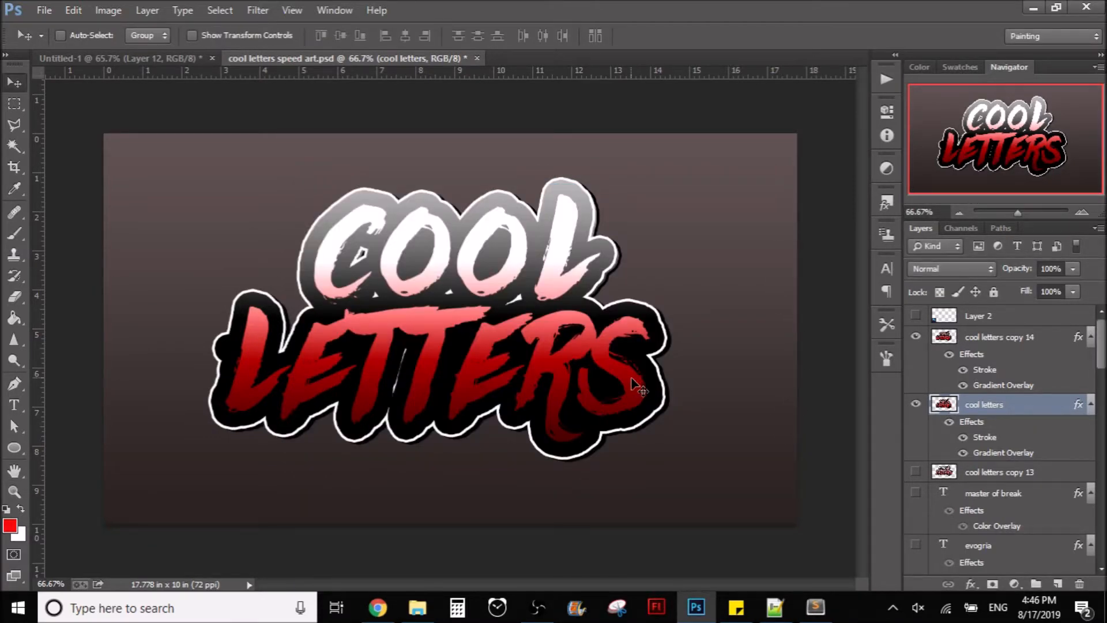
left_click_drag(630, 377, 635, 383)
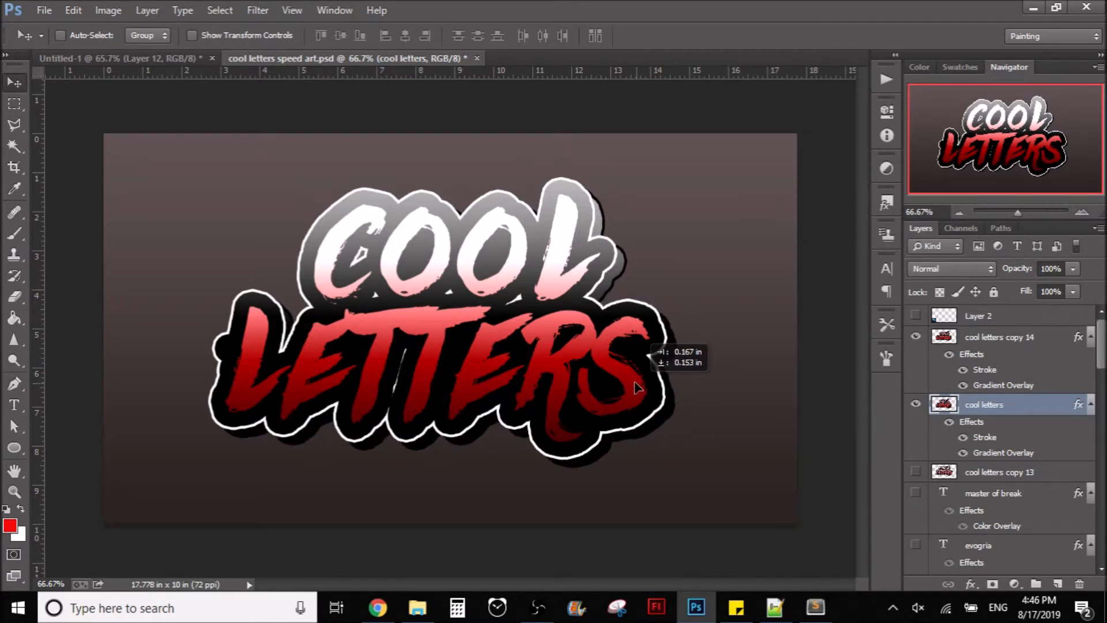
left_click_drag(636, 387, 636, 387)
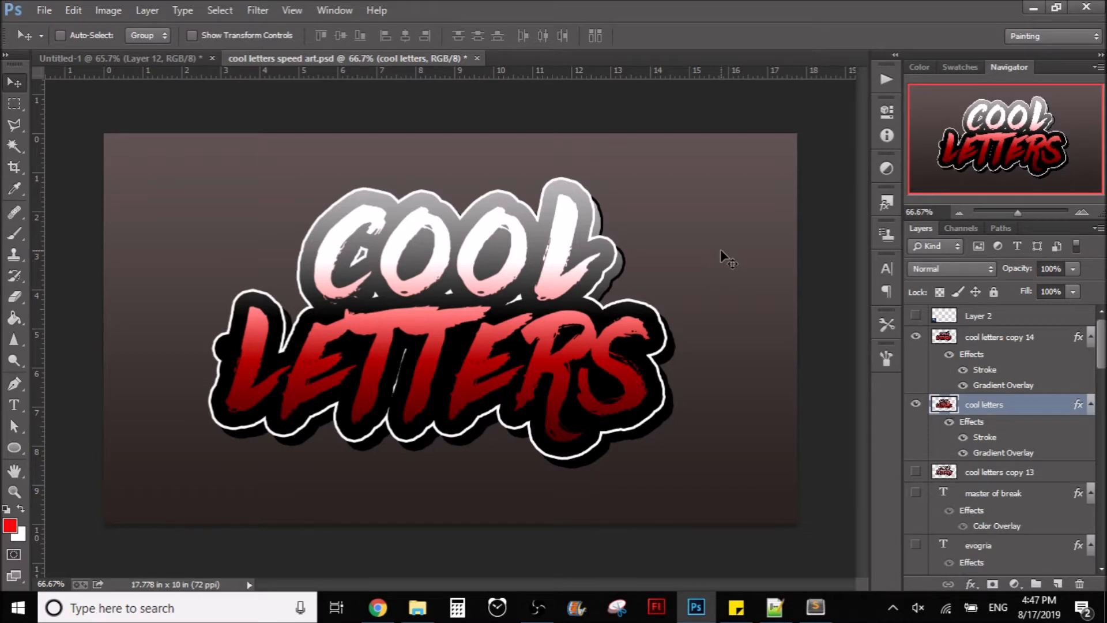
- Compare the artwork with and without the offset cool letters layer, leave that layer hidden, and select the cool letters copy 14 layer
left_click(915, 404)
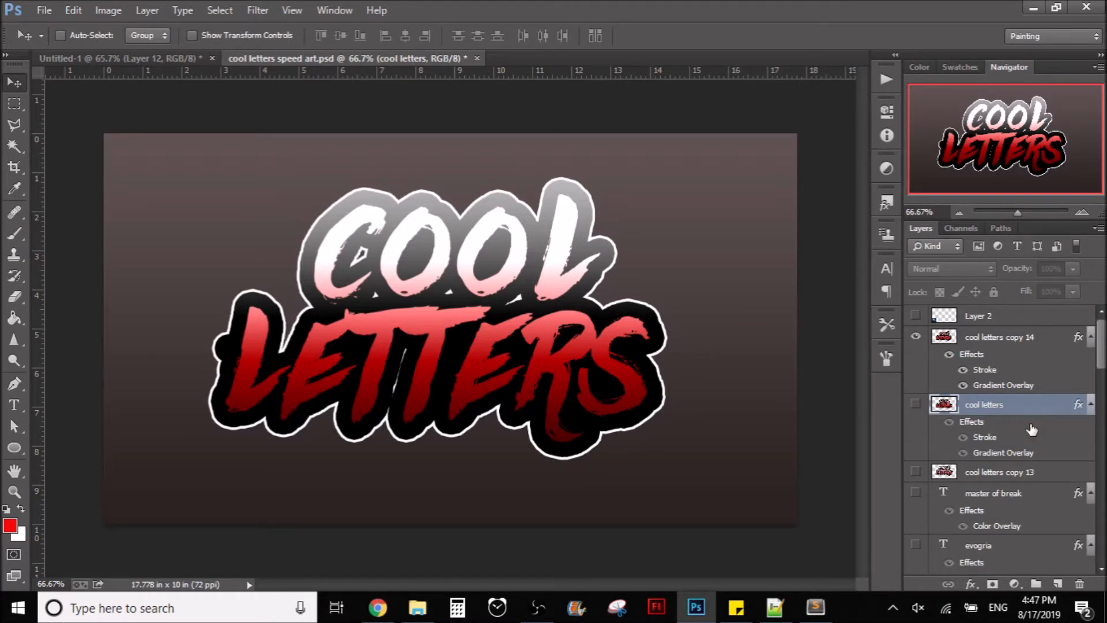
left_click(1027, 349)
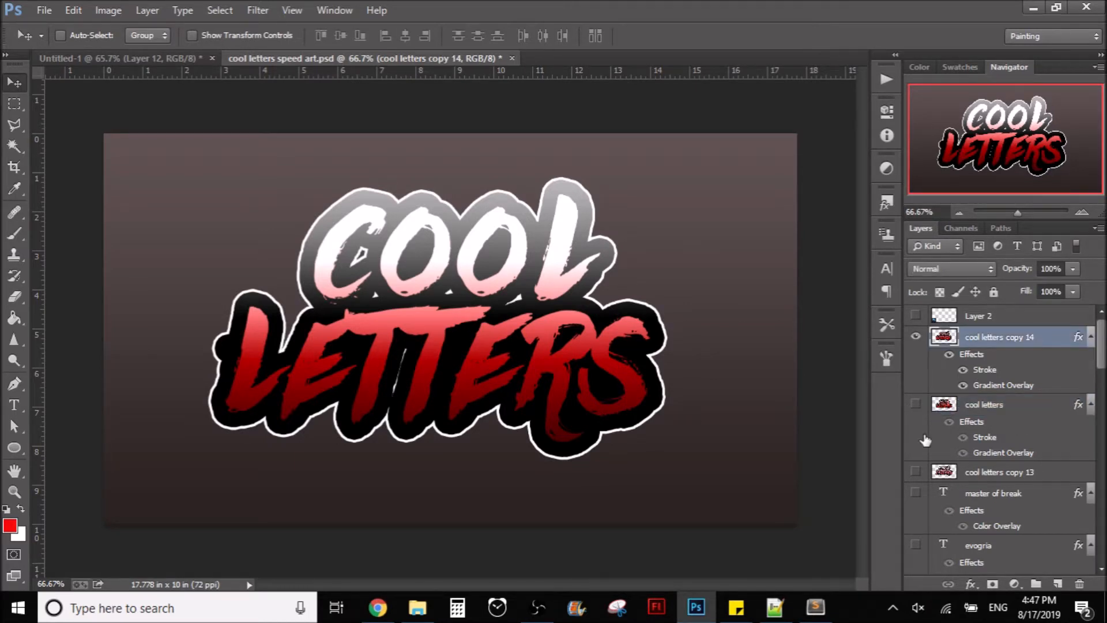
left_click(916, 404)
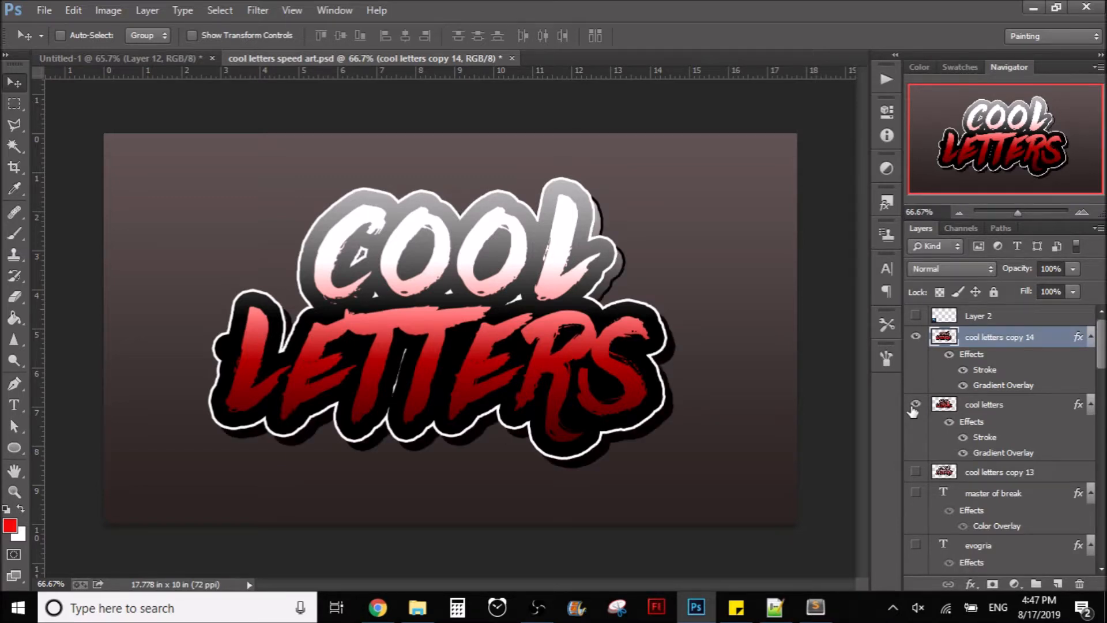
left_click(915, 405)
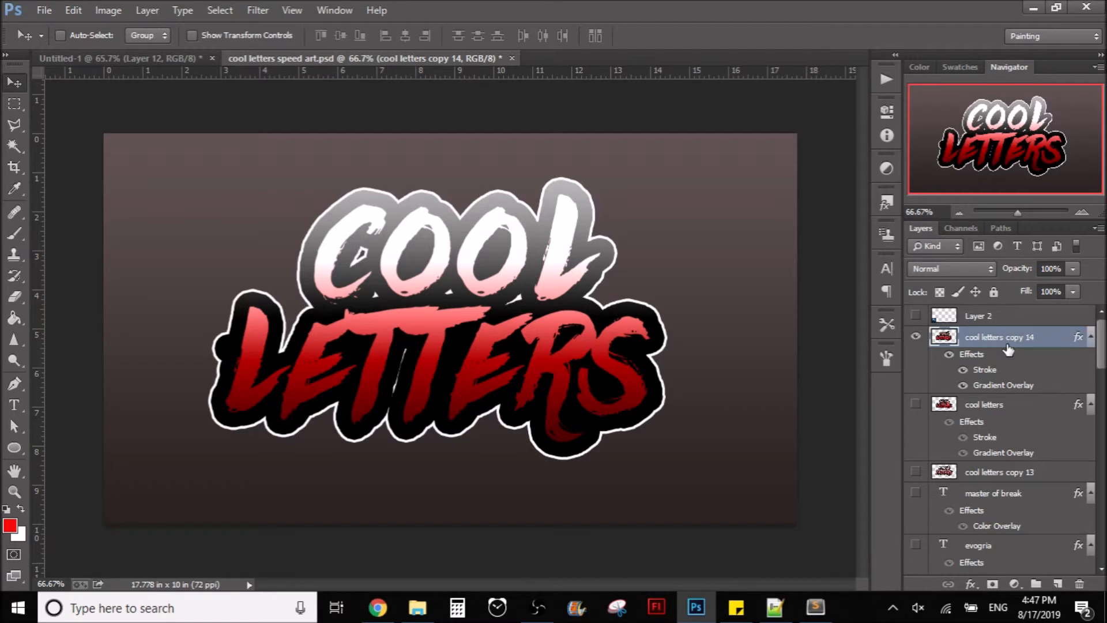
- Duplicate the cool letters copy 14 layer, hiding the source layer, and rasterize the duplicate's layer style
key("ctrl+j")
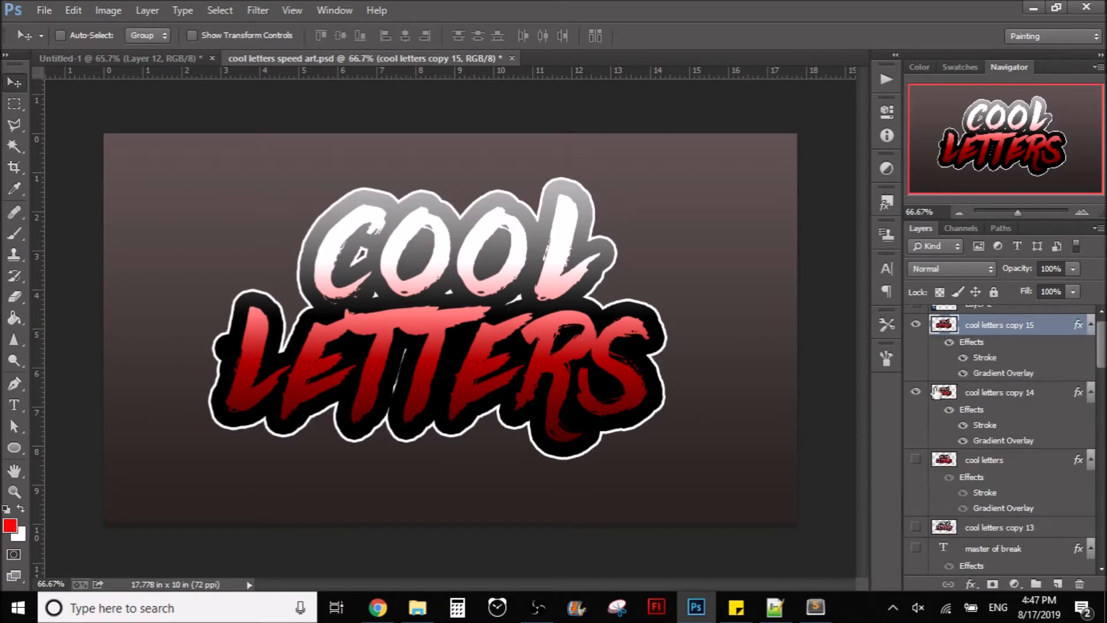
left_click(916, 393)
right_click(1000, 328)
left_click(863, 234)
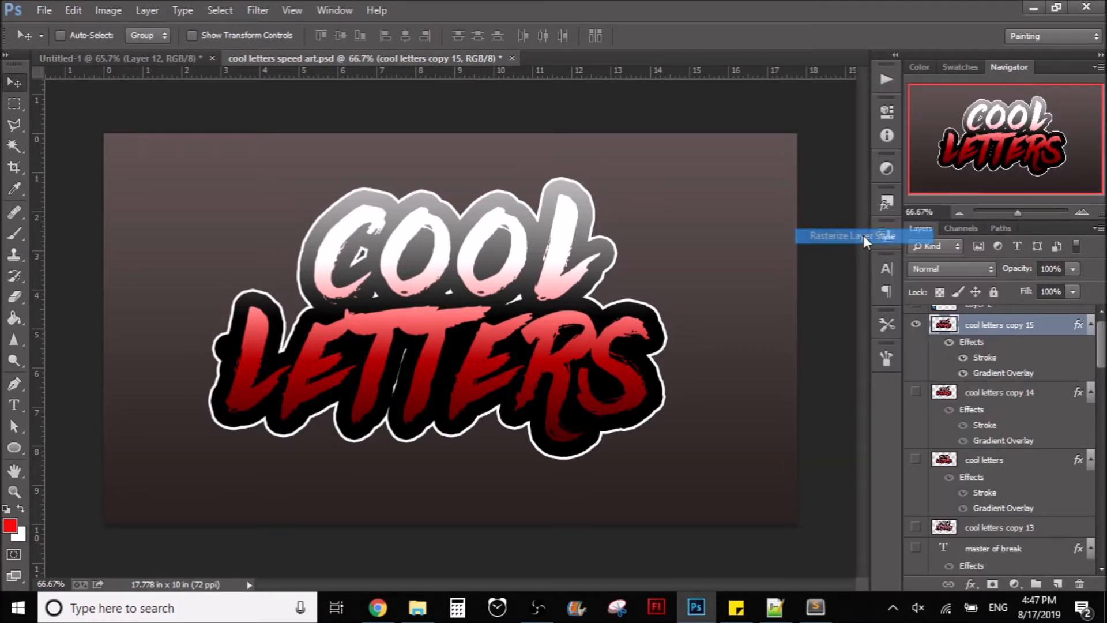
- Add a drop shadow to the cool letters copy 15 layer with 15 px distance, 38 px size and 21% noise
double_click(1035, 326)
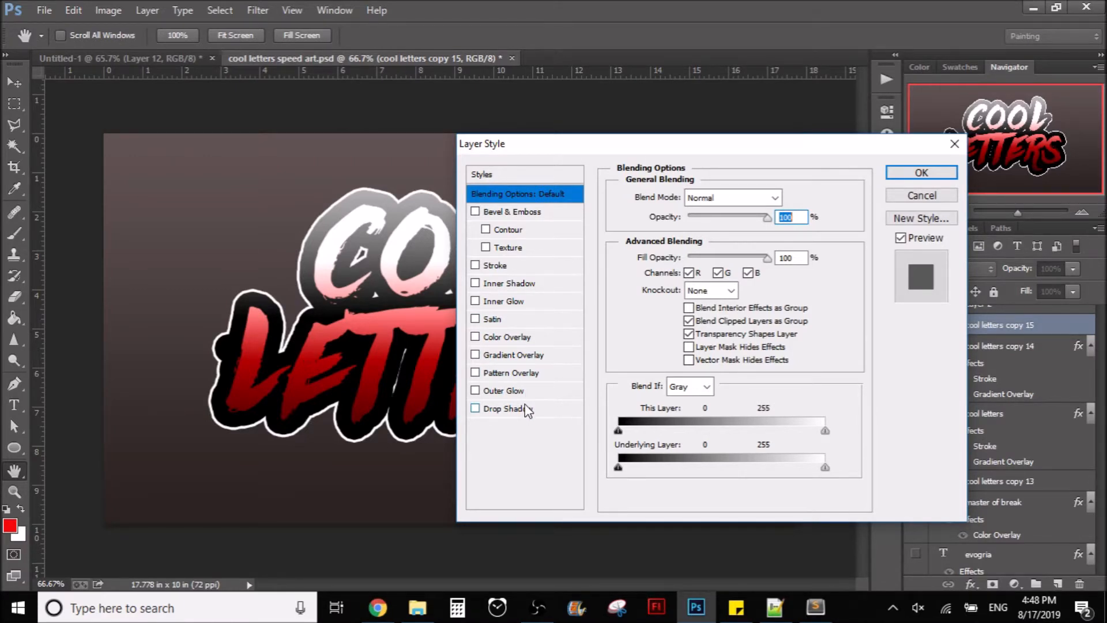
left_click(508, 408)
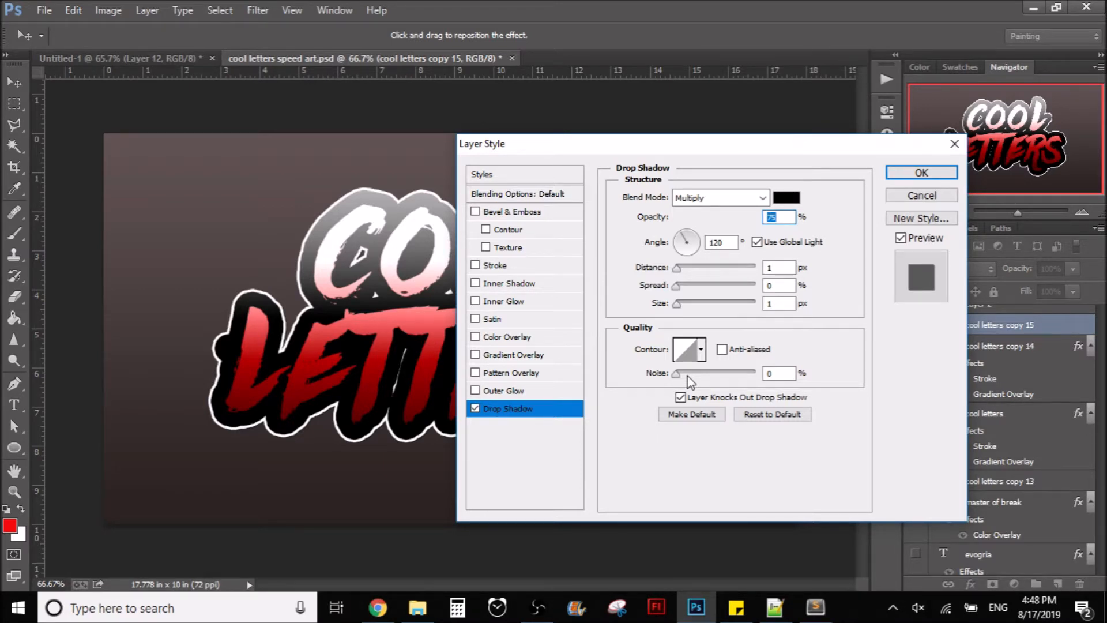
left_click(690, 374)
left_click(683, 267)
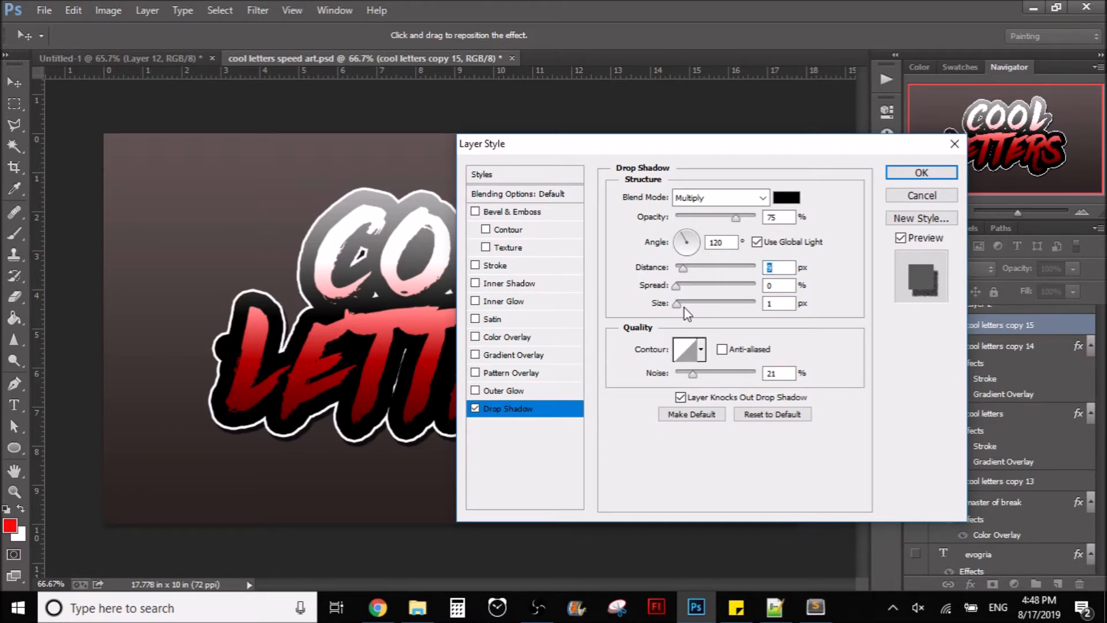
left_click_drag(684, 308, 691, 309)
left_click_drag(745, 147, 932, 375)
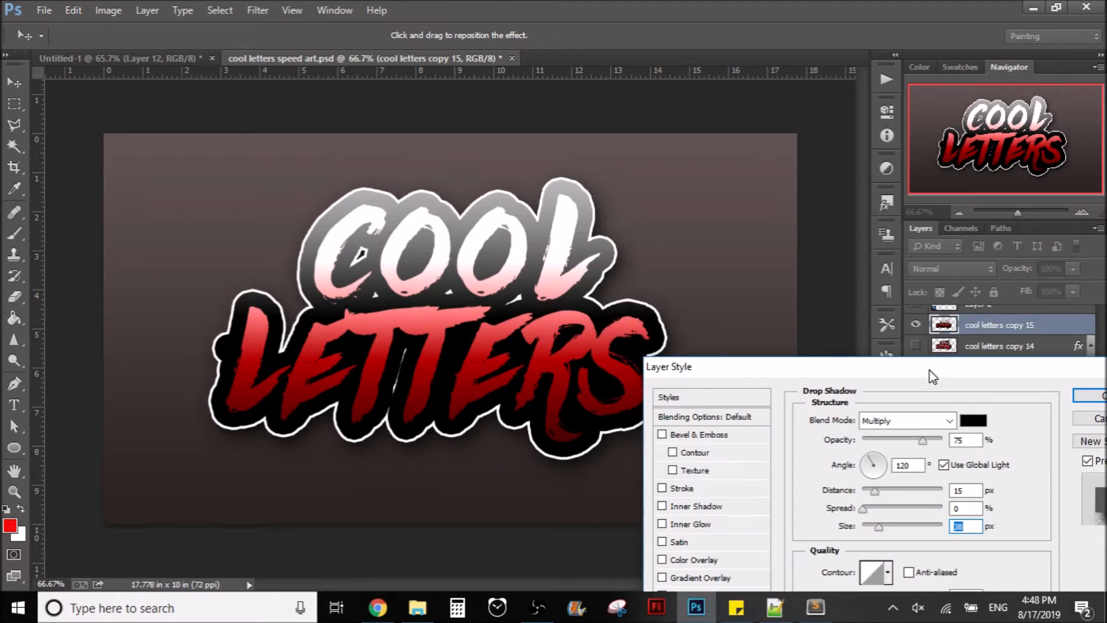
- Set the drop shadow's noise to 0% and its opacity to 98%, and apply the layer style
left_click_drag(932, 376, 790, 117)
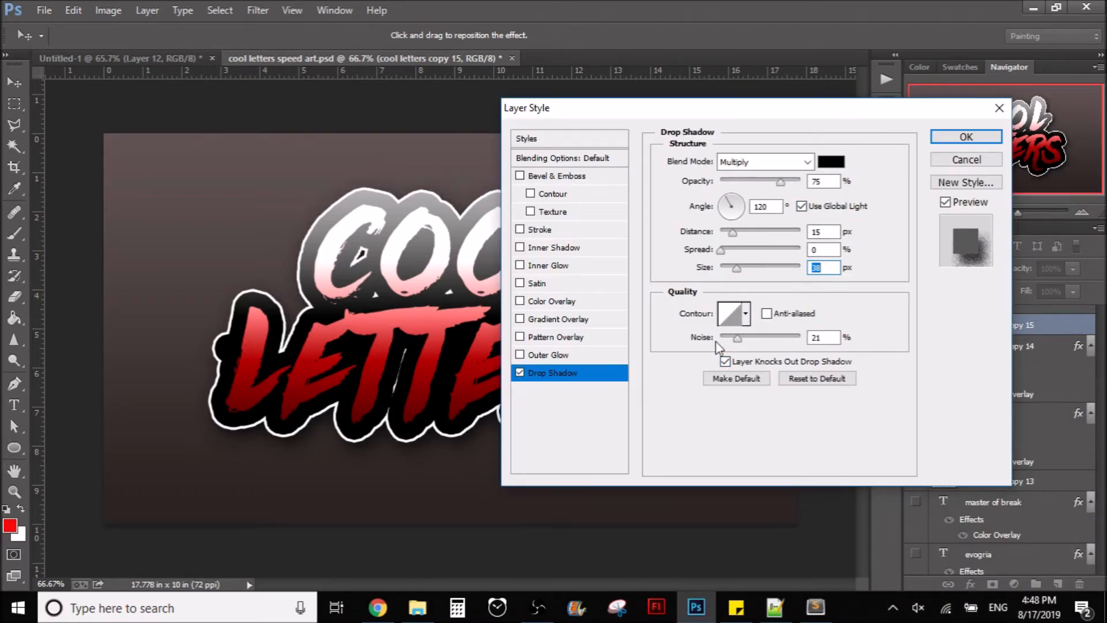
left_click_drag(737, 338, 715, 342)
left_click_drag(777, 183, 798, 183)
left_click_drag(777, 117, 624, 309)
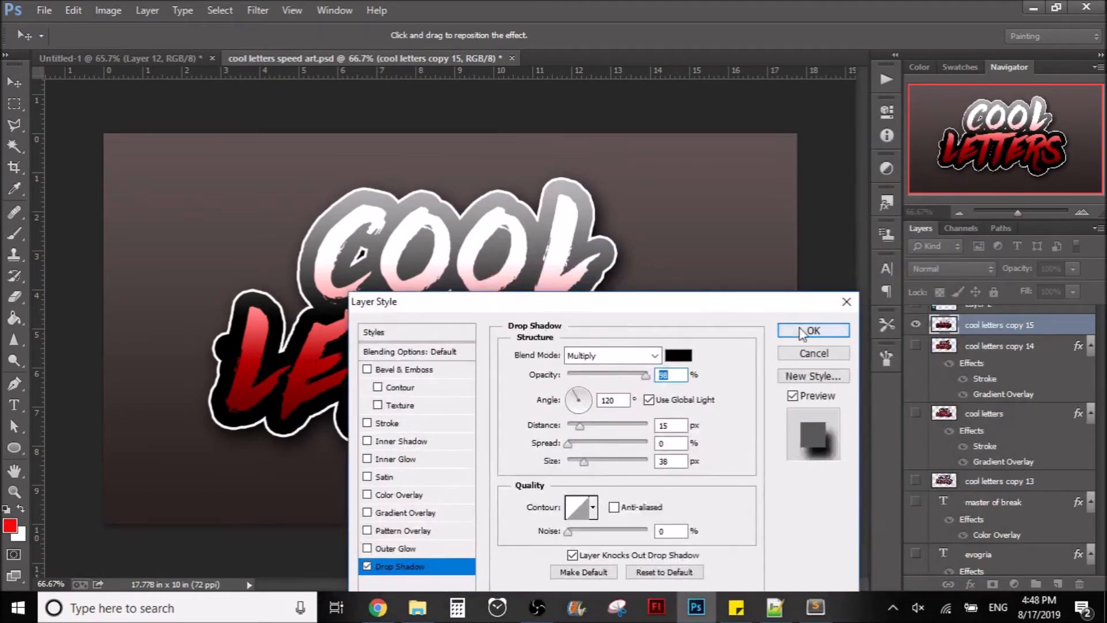
key("v")
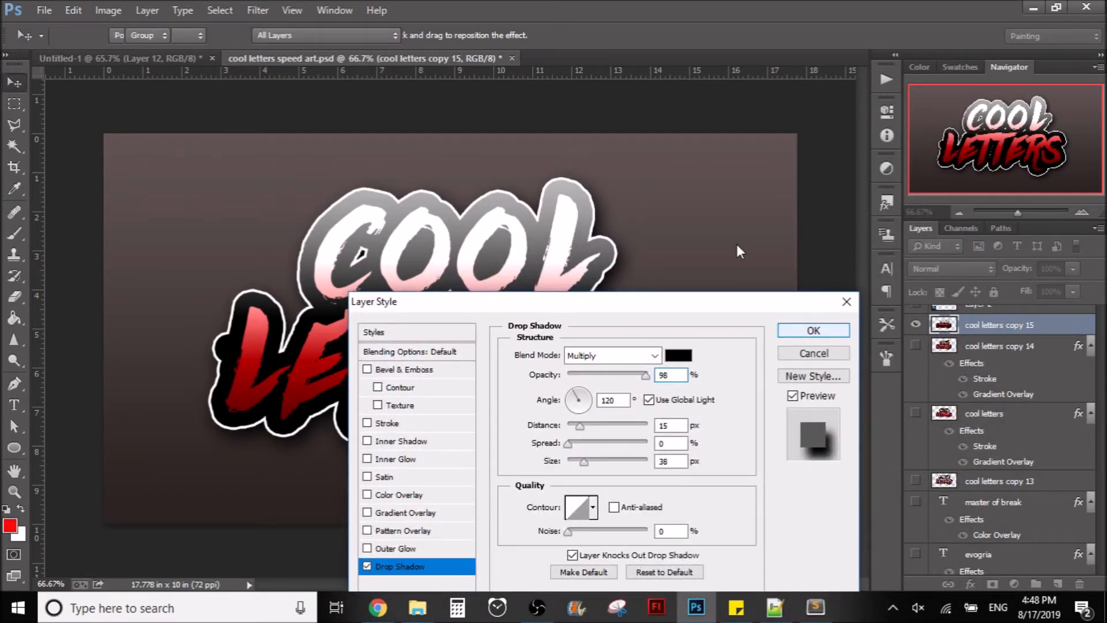
key("Return")
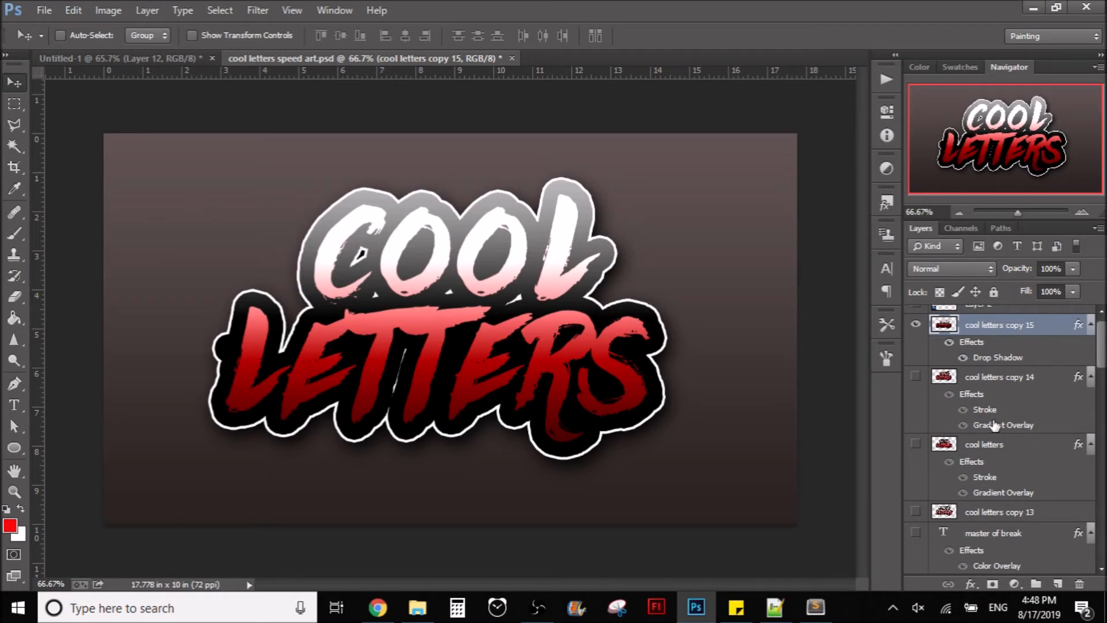
- Show Layer 2 with the Ps logo, shift the lettering right, and enlarge the logo from the canvas's lower-left corner
scroll(1014, 352, "up", 1)
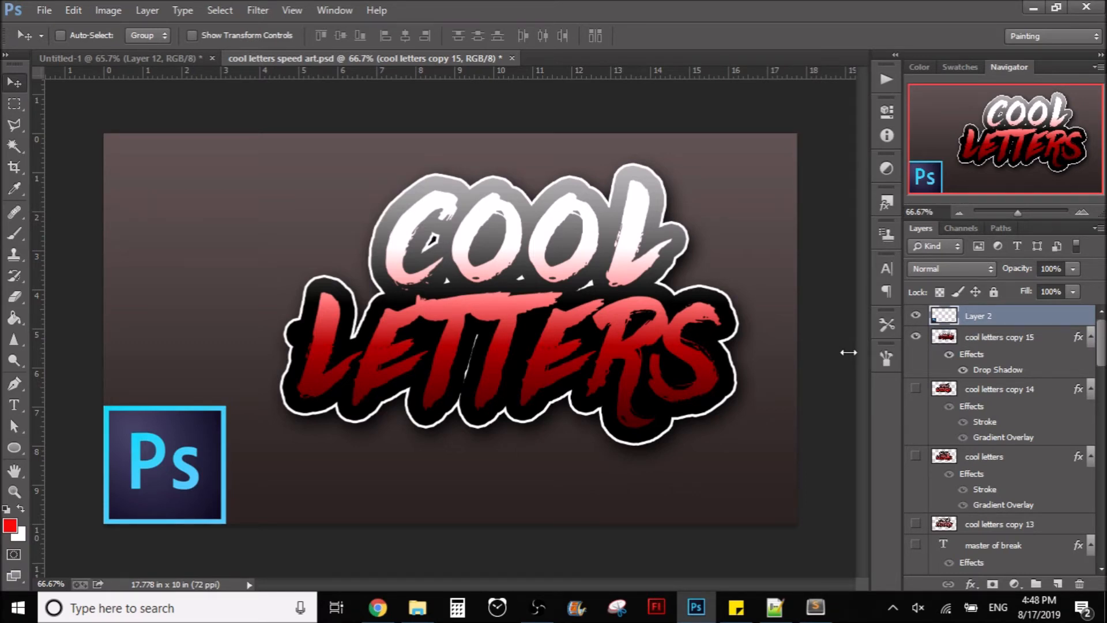
key("ctrl+t")
left_click_drag(225, 406, 258, 374)
key("Return")
- Move the cool letters copy 15 layer up beside the Ps logo and scale it up slightly to fill the canvas's upper right
left_click(972, 342)
left_click_drag(525, 335, 564, 319)
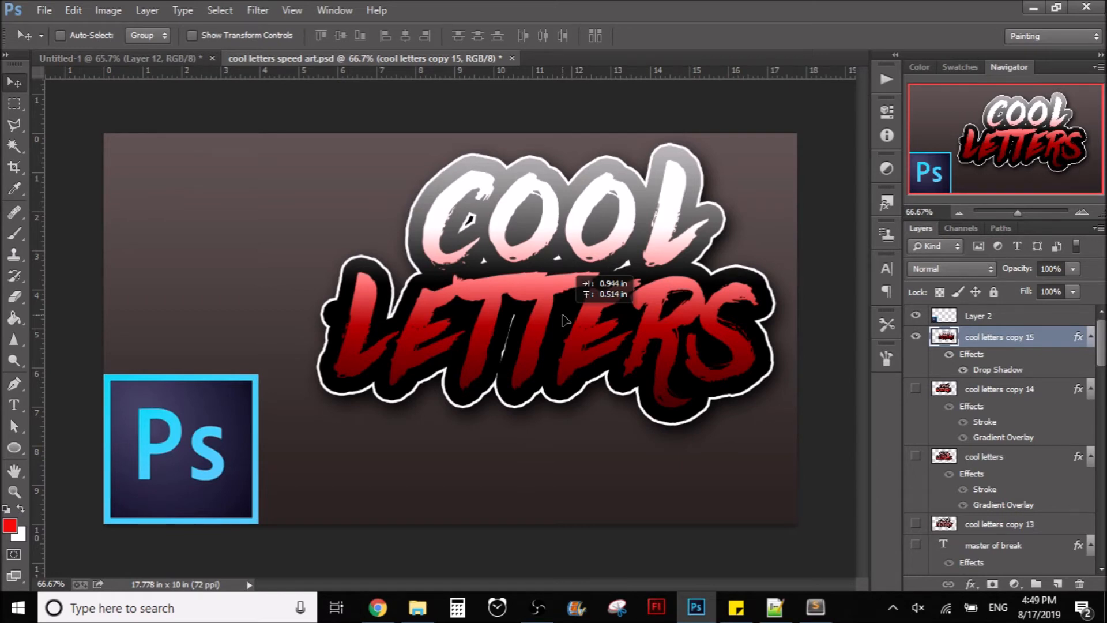
left_click_drag(564, 319, 564, 319)
key("ctrl+t")
left_click_drag(315, 425, 277, 452)
mouse_move(551, 376)
left_mouse_down()
mouse_move(523, 366)
mouse_move(546, 382)
left_mouse_up()
key("Return")
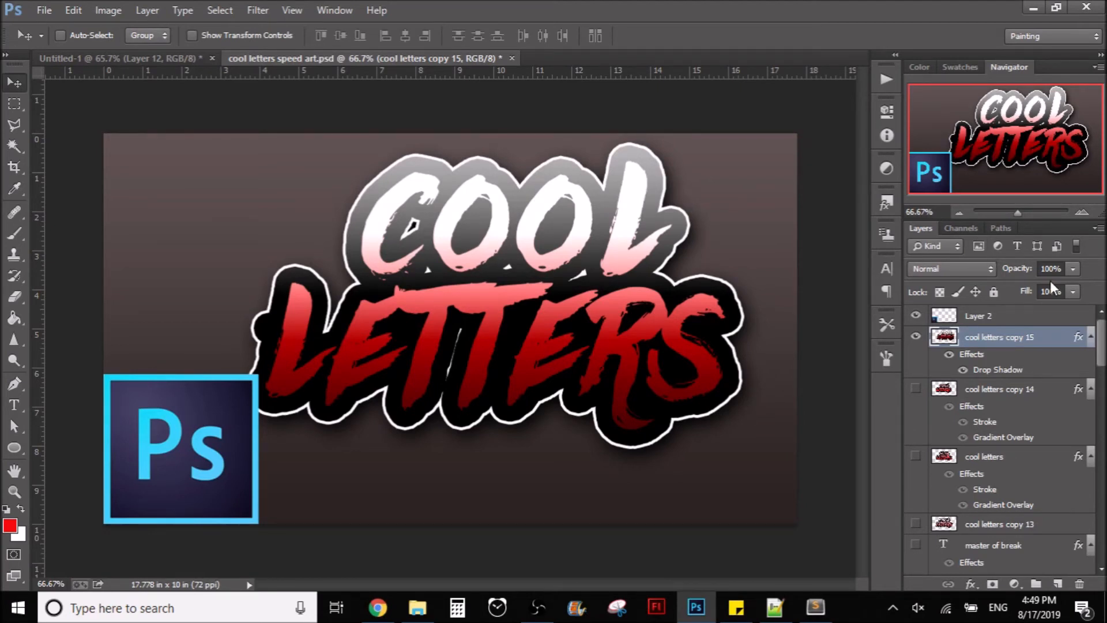
- Add a new layer and enter the white text "TUTORIAL" in the Againts font at 41.16 pt below the lettering
key("ctrl+shift+alt+n")
key("x")
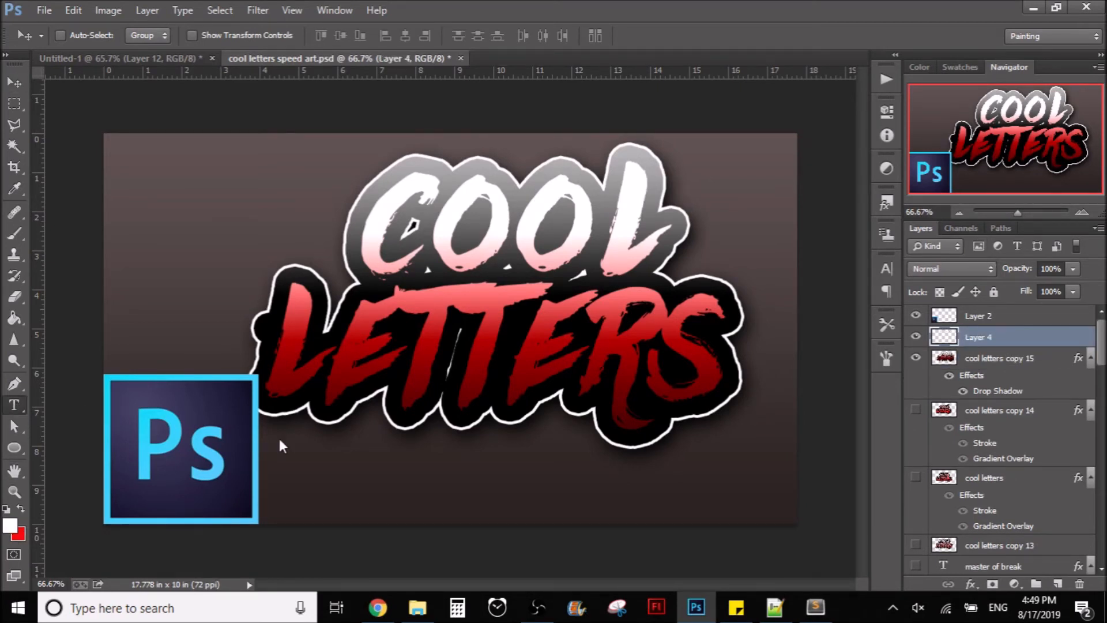
key("t")
left_click(340, 474)
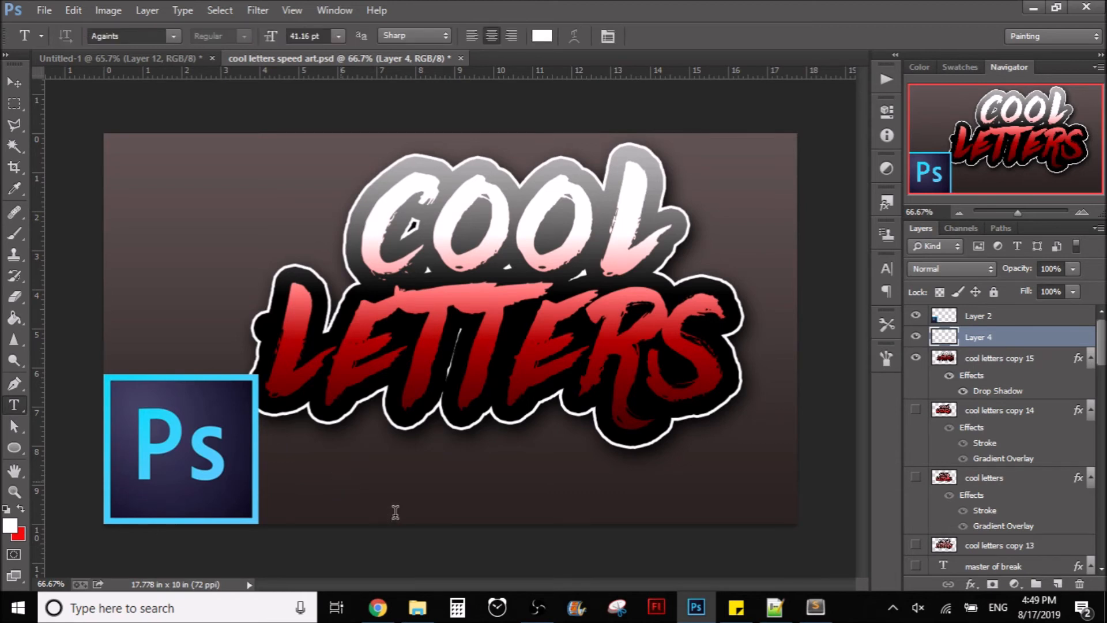
type("TUTORIAL")
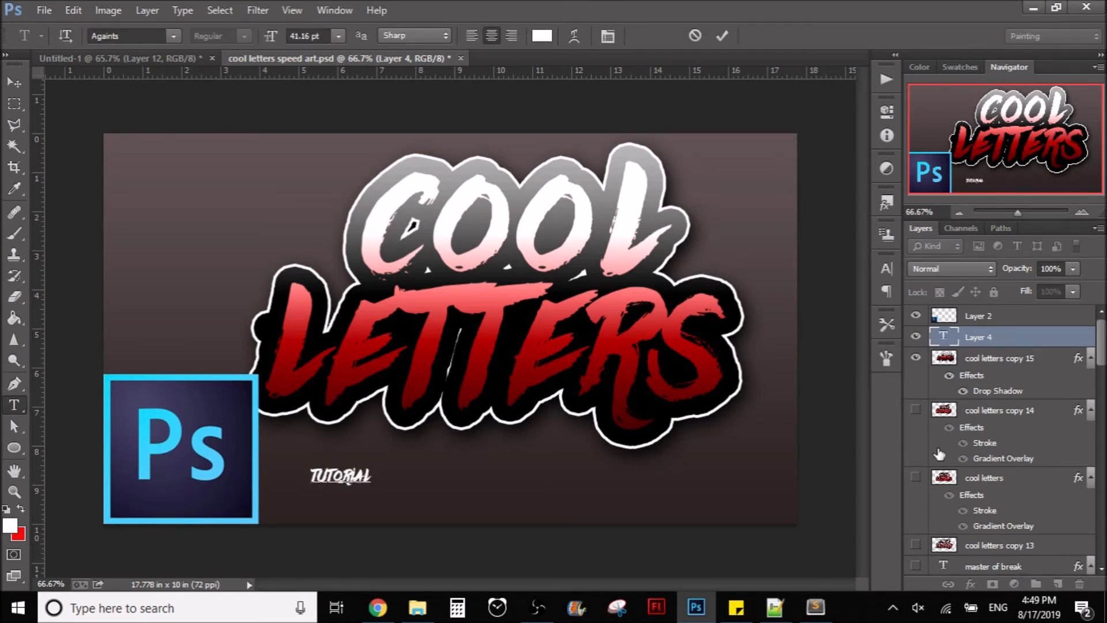
left_click(978, 338)
- Scale the TUTORIAL text to about 454% and place it beneath LETTERS, to the right of the Ps logo
key("v")
left_click_drag(350, 478, 539, 519)
key("ctrl+t")
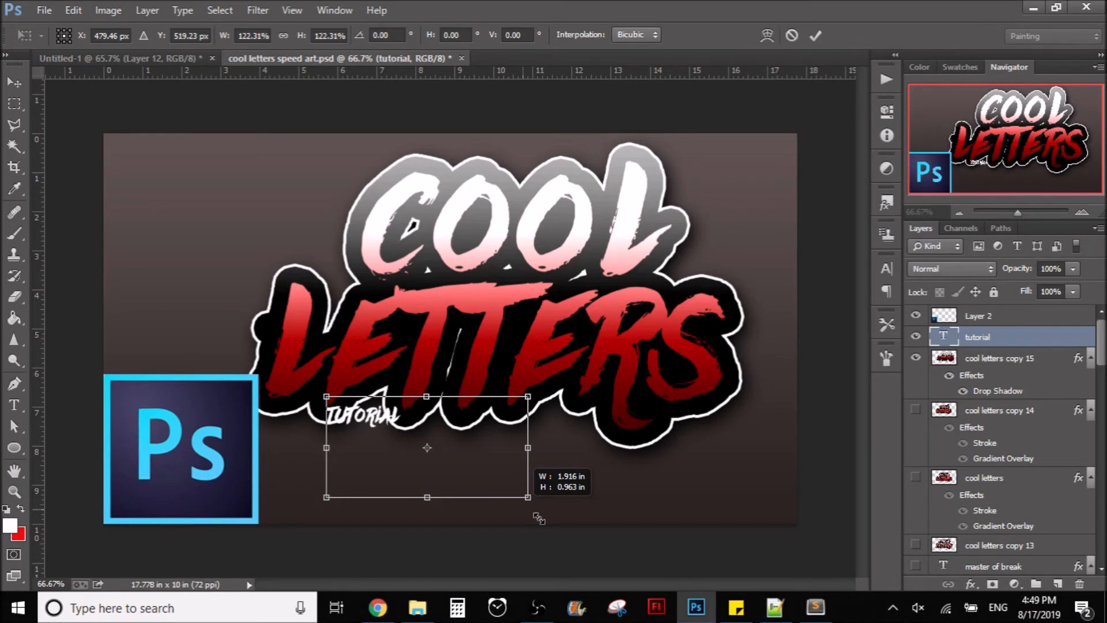
left_click_drag(539, 519, 583, 566)
left_click_drag(508, 498, 509, 499)
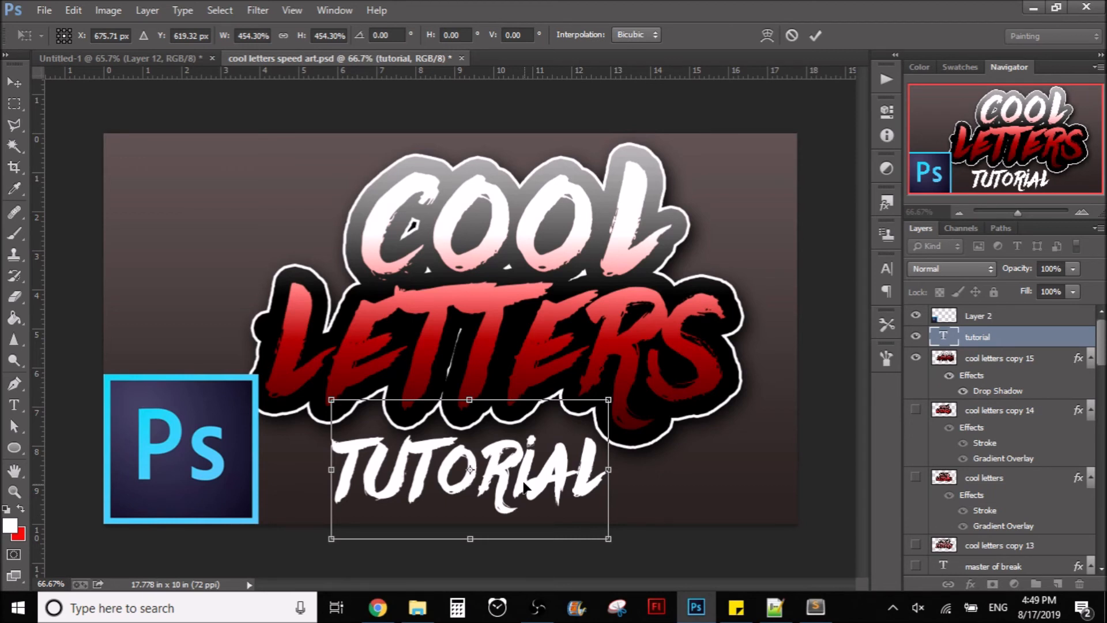
key("Return")
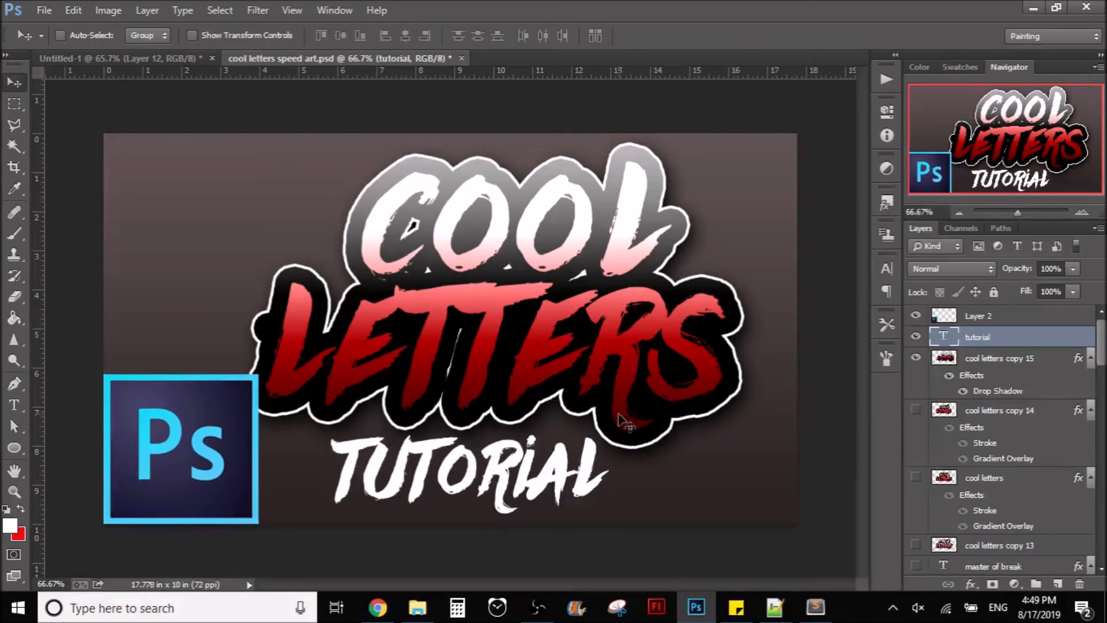